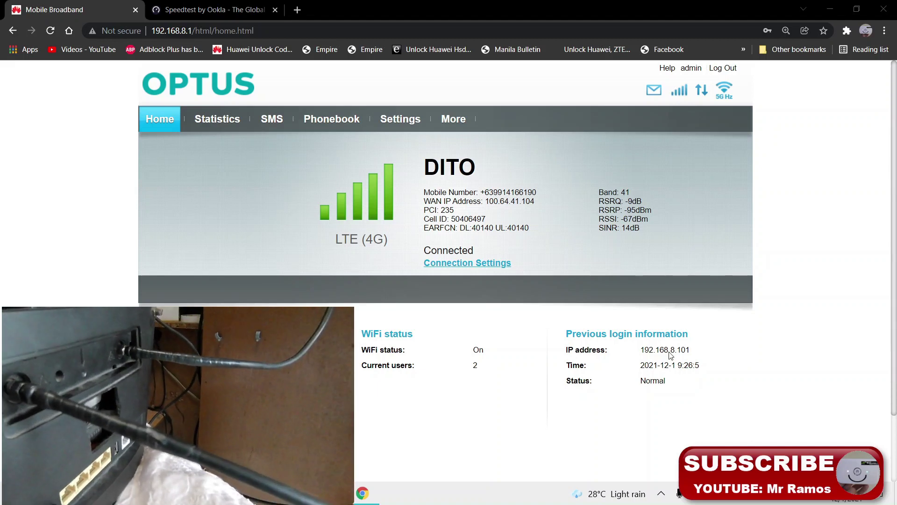
- Run a DITO1 Makati speed test: 15 ms ping, 28.79 Mbps down, 1.70 Mbps up
left_click(225, 9)
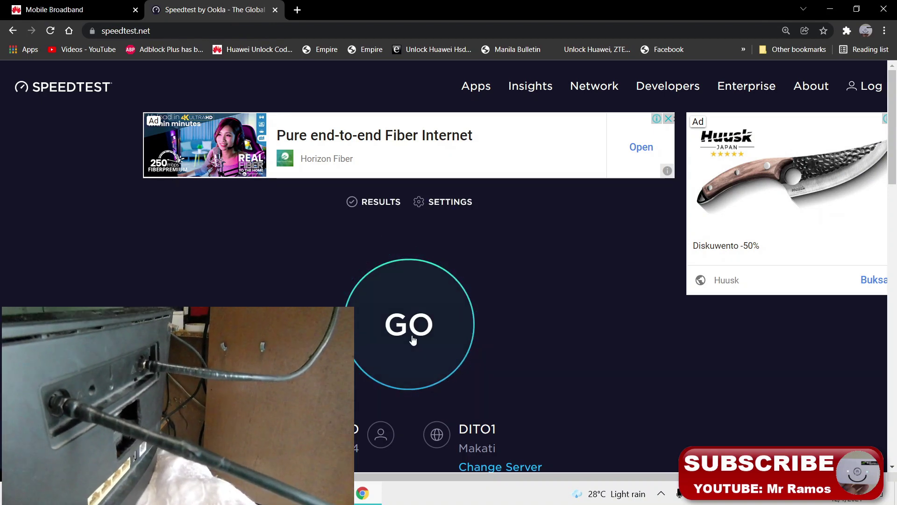
left_click(414, 357)
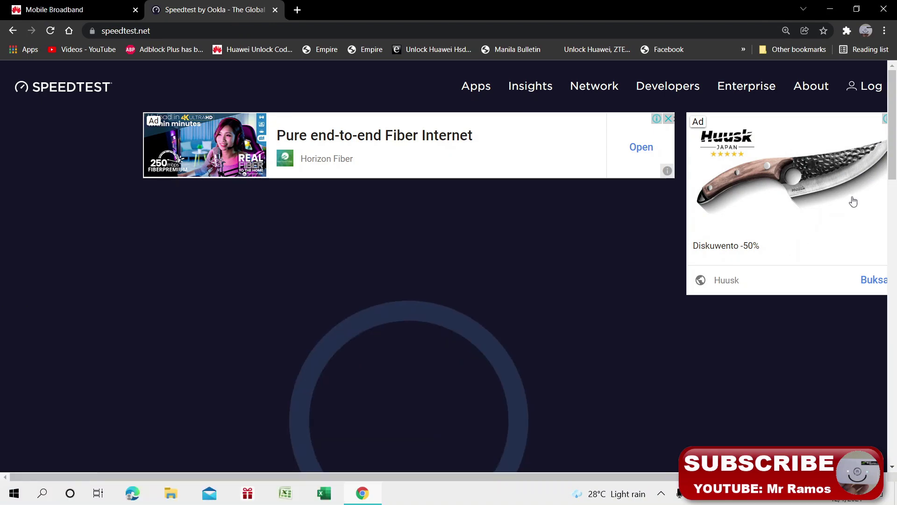
left_click_drag(893, 179, 894, 208)
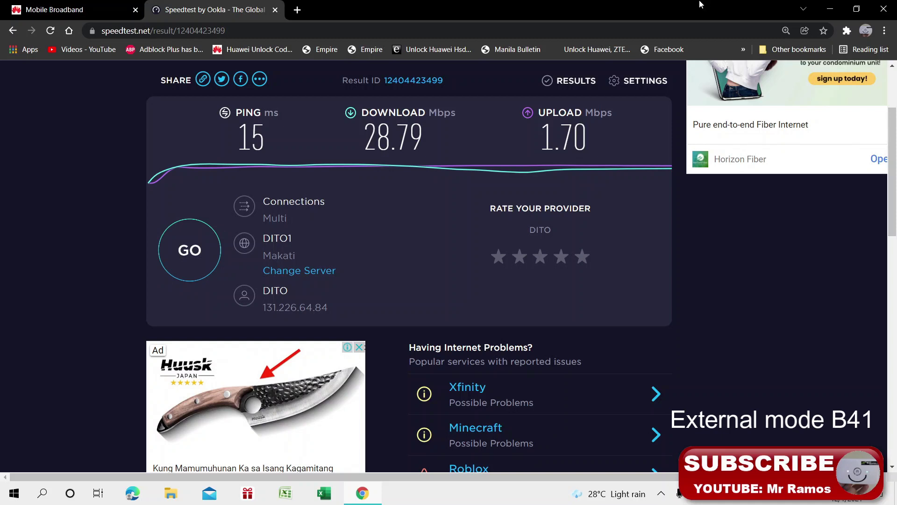
- View the router status page showing DITO LTE on Band 1, RSRP -96 dBm, SINR 2 dB
left_click(115, 10)
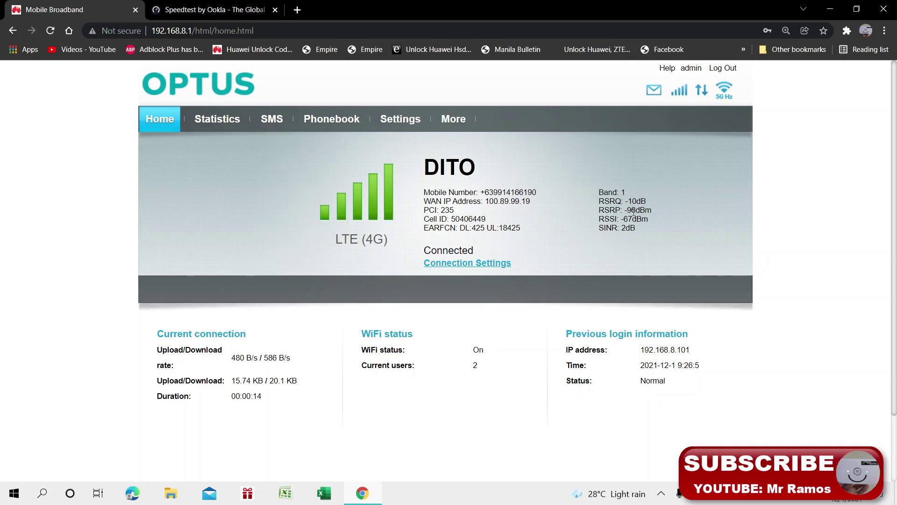
- Rerun the speed test after opening and closing a spare tab: 16 ms, 26.91/4.90 Mbps
left_click(210, 9)
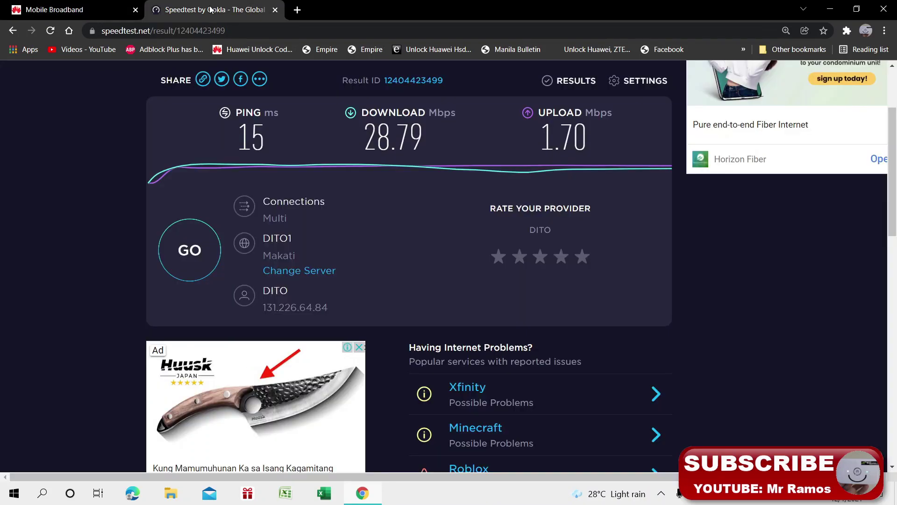
left_click(298, 9)
type("sp")
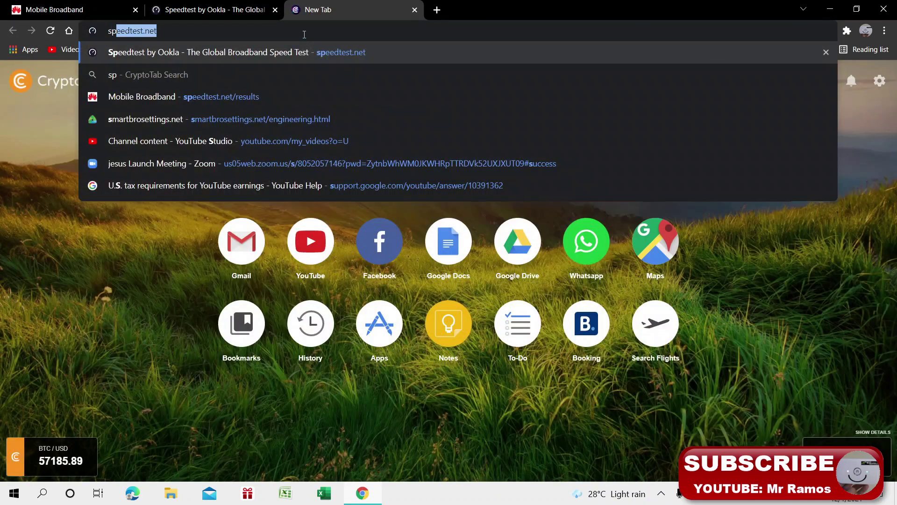
left_click(311, 51)
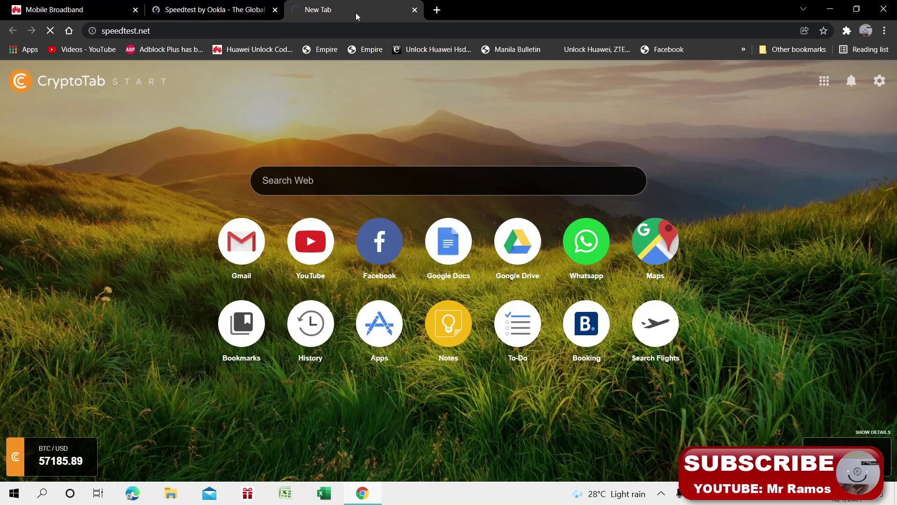
left_click(414, 10)
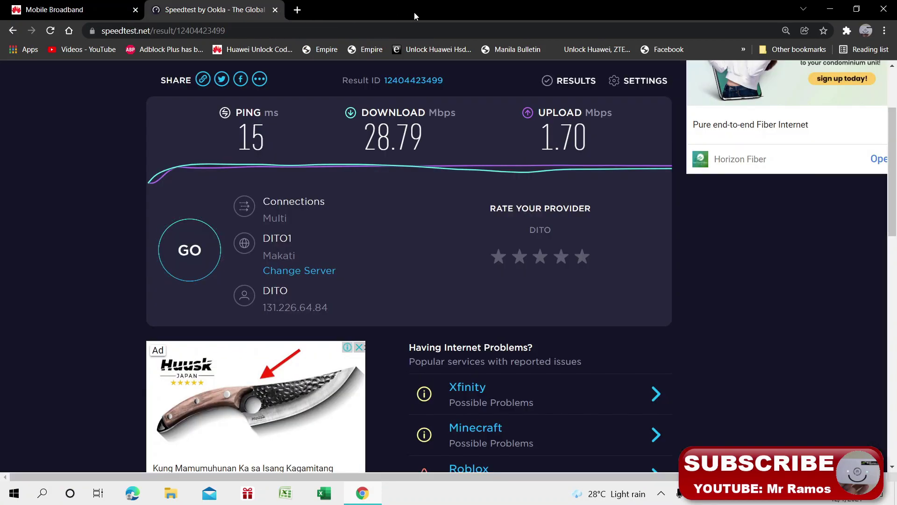
left_click(190, 253)
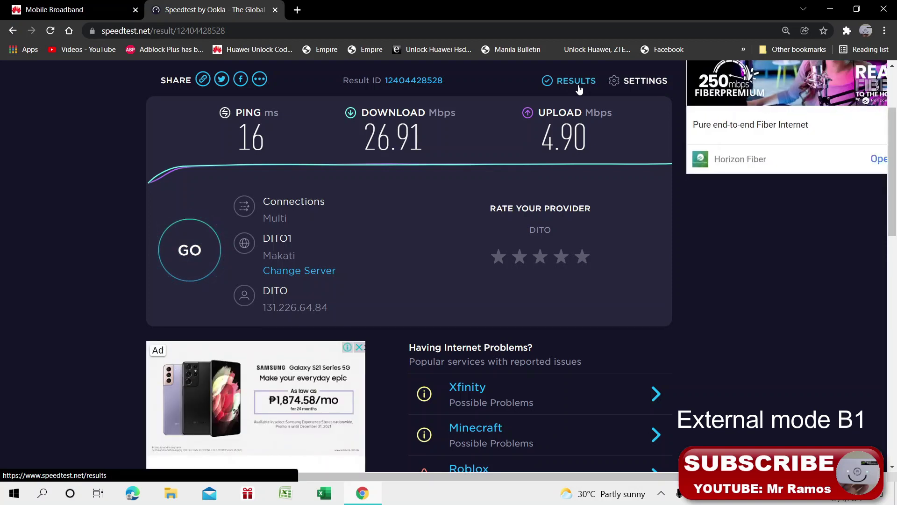
- Open the Speedtest results history listing both DITO1 Makati runs beside earlier PLDT tests
left_click(579, 86)
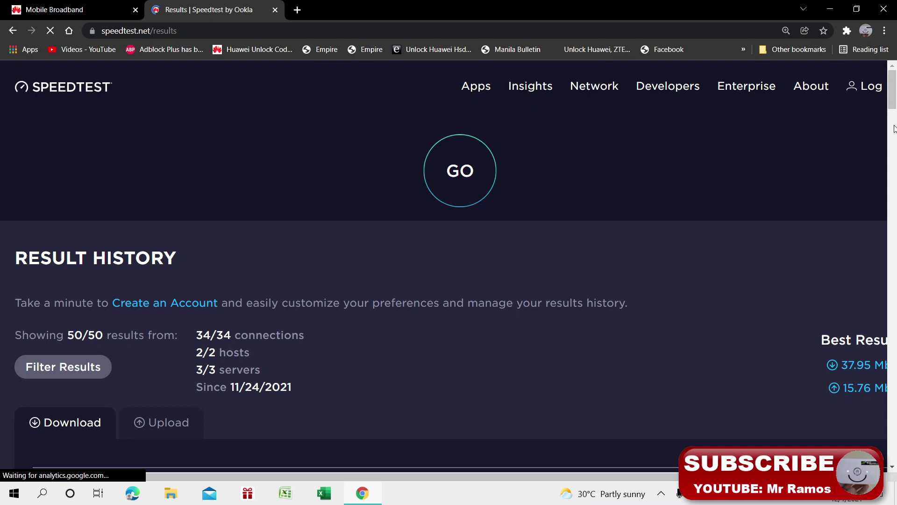
scroll(895, 129, "down", 4)
scroll(895, 128, "down", 2)
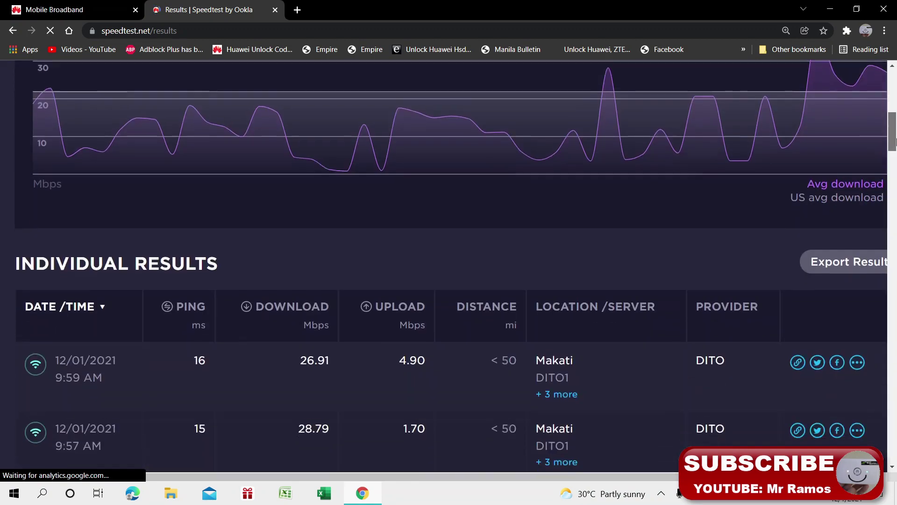
scroll(500, 294, "down", 1)
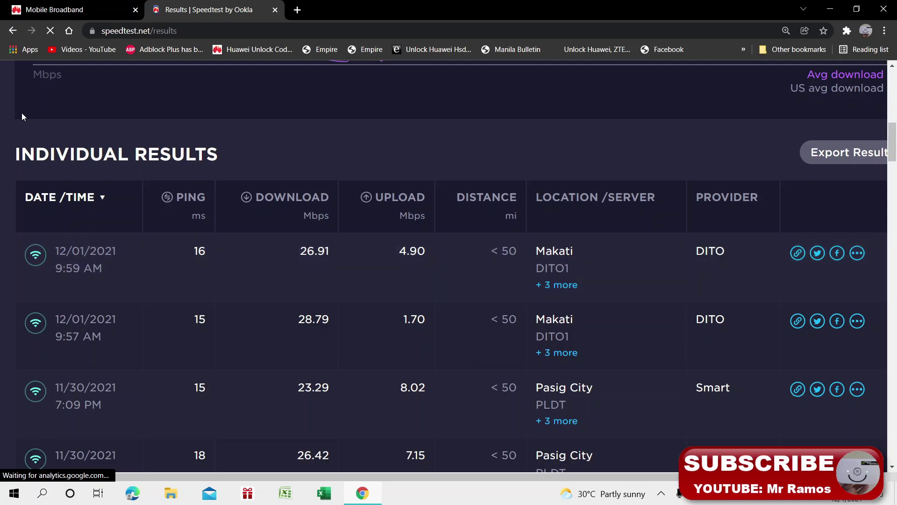
- Log in to the router as admin to see Band 28, RSRP -88 dBm, SINR -4 dB
left_click(107, 10)
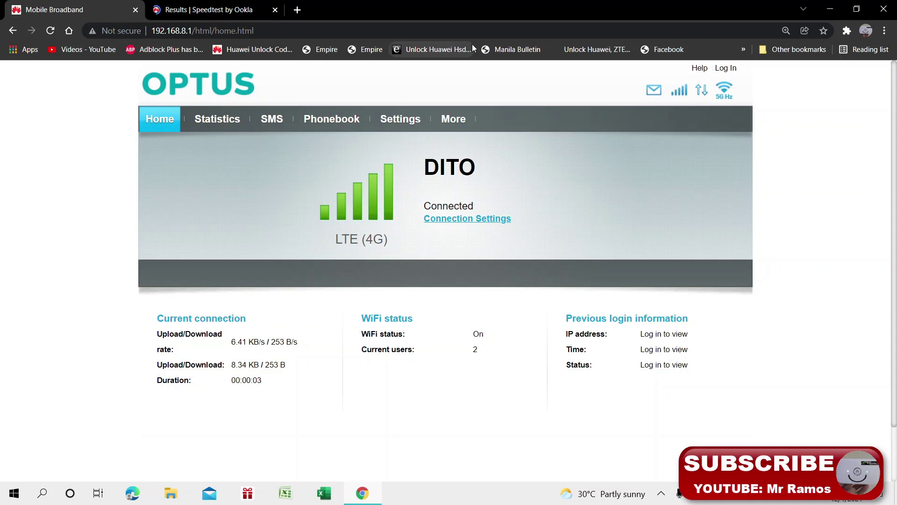
left_click(720, 69)
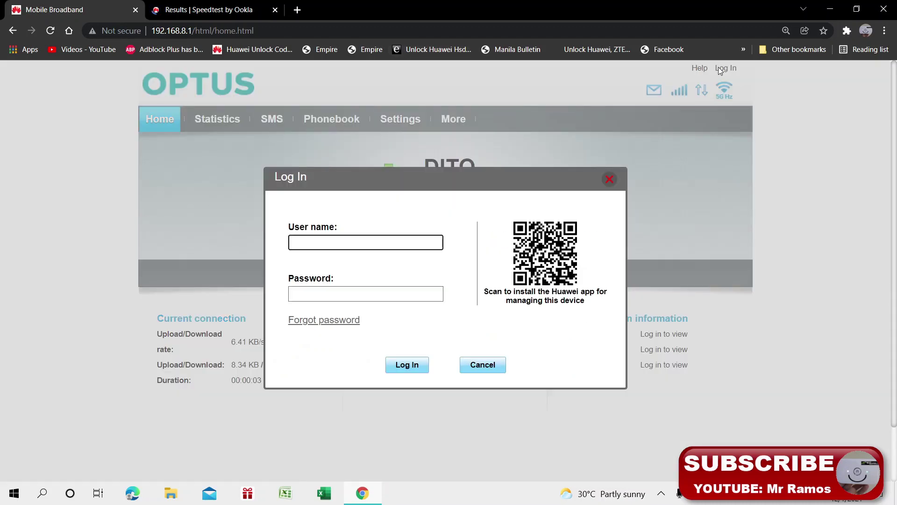
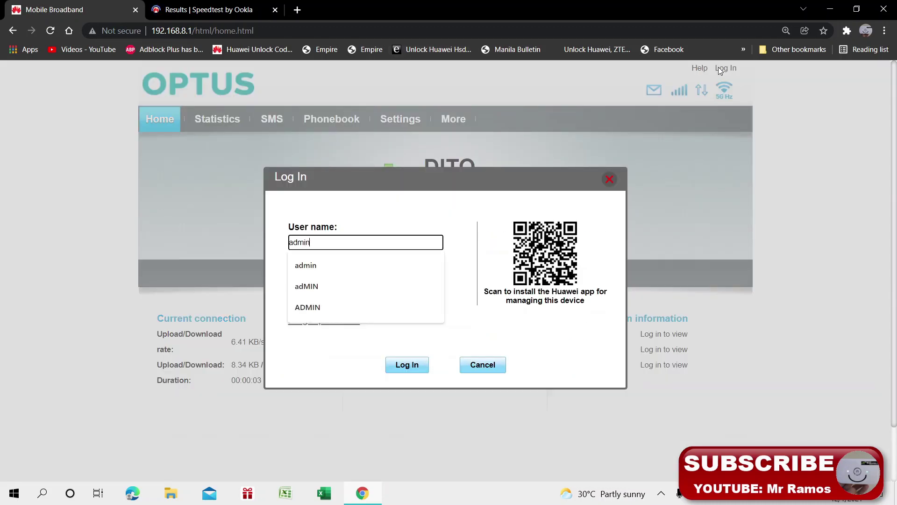
key("Return")
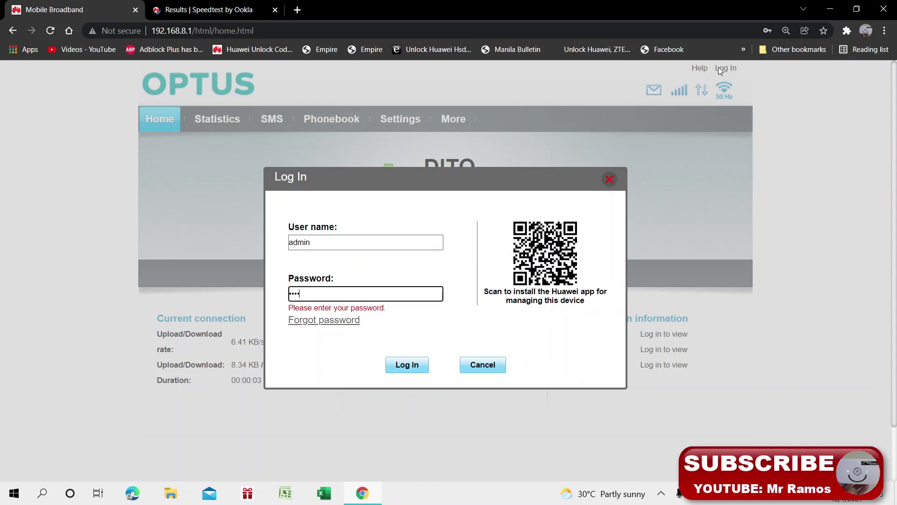
key("Return")
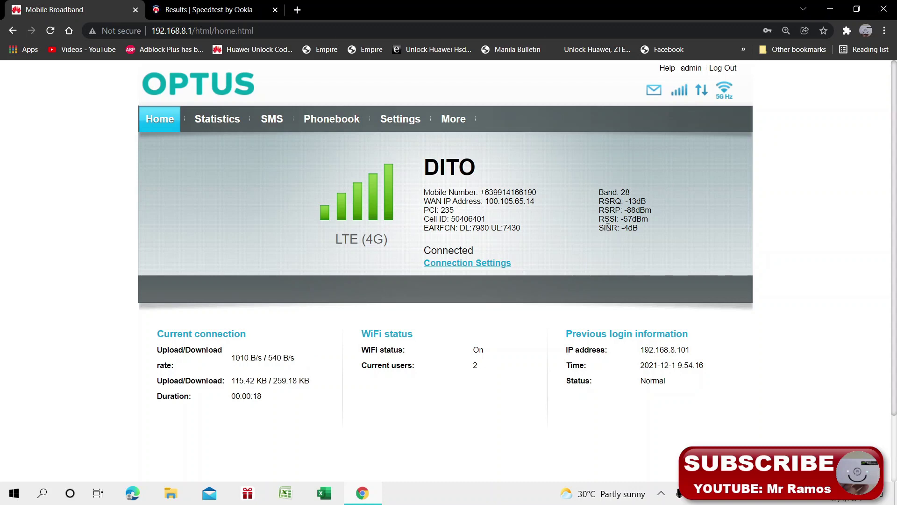
left_click(219, 9)
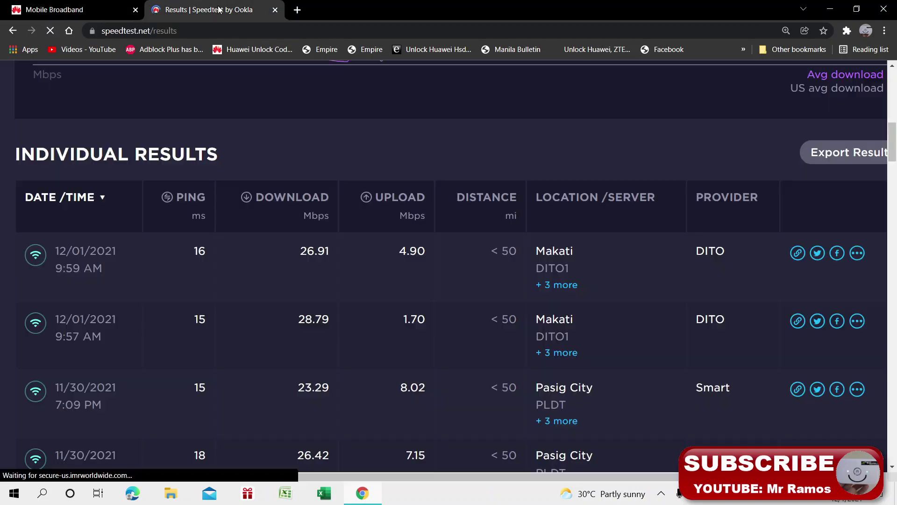
- Load speedtest.net in a new tab and select the Makati - DITO1 server
left_click(298, 9)
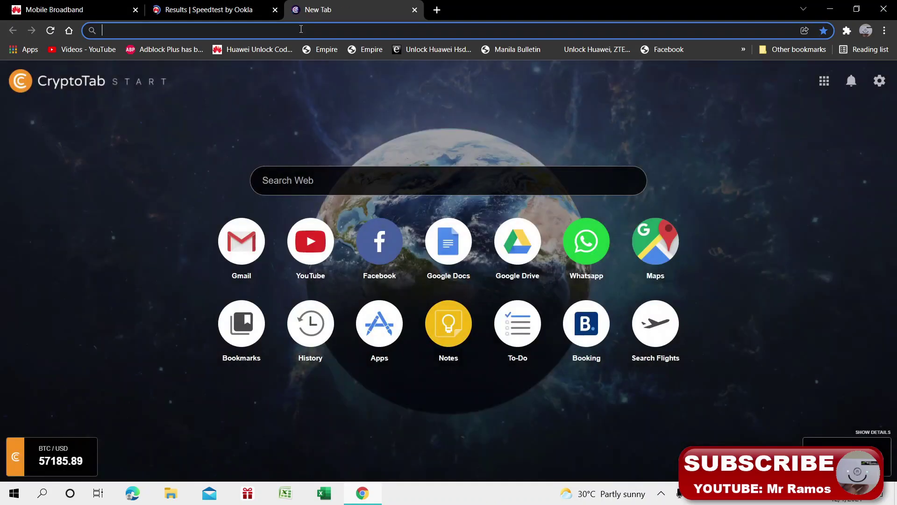
type("speedtest.net")
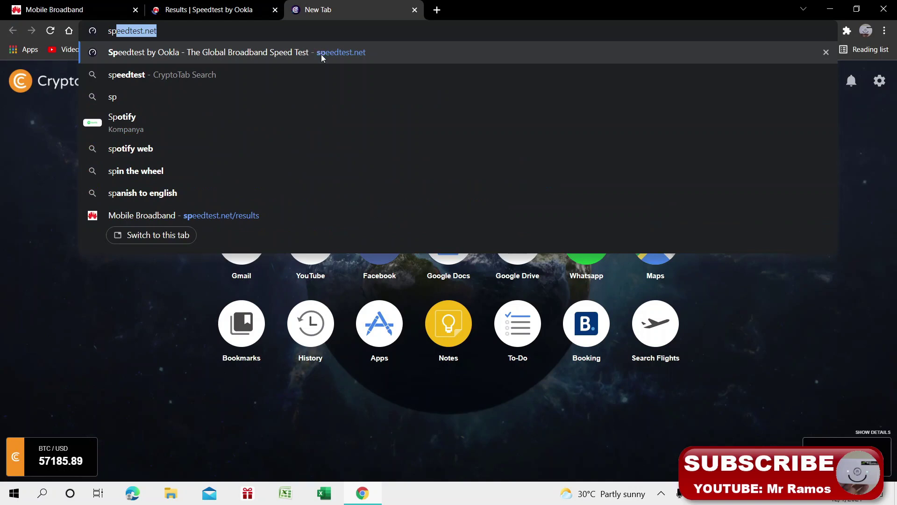
key("Return")
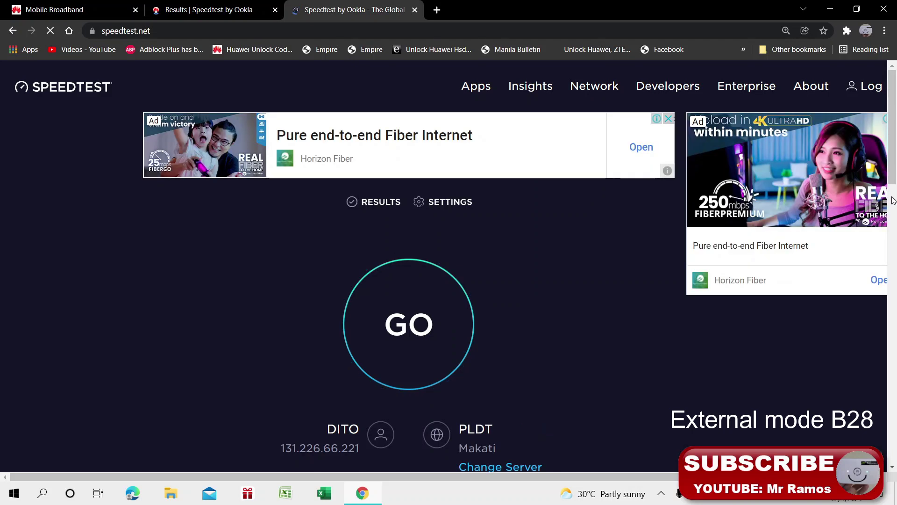
scroll(638, 315, "down", 1)
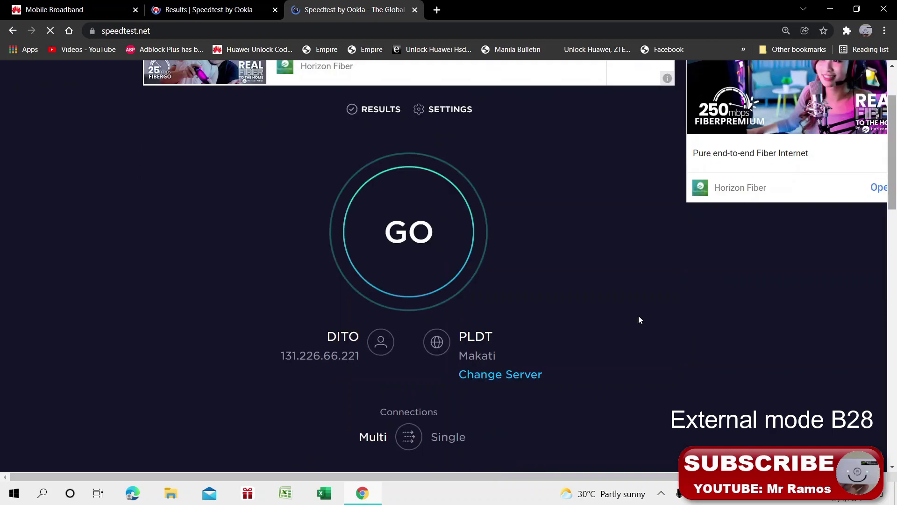
left_click(504, 376)
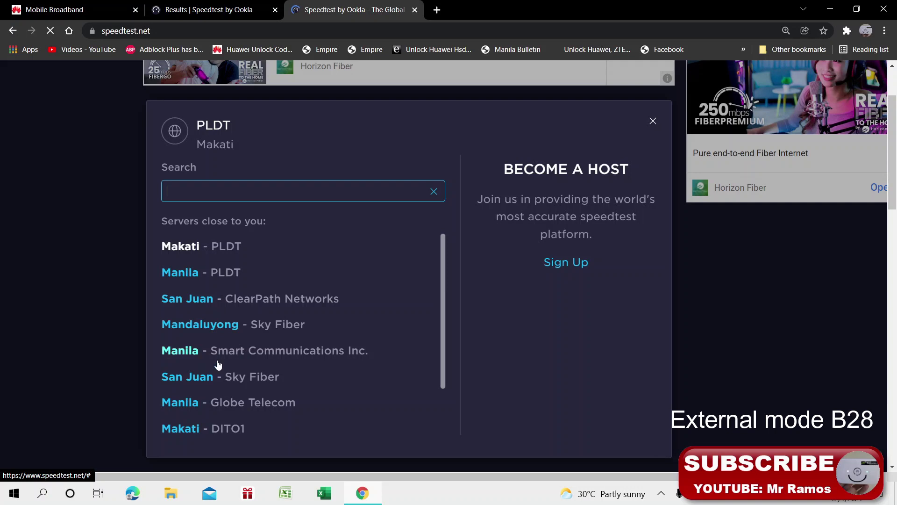
left_click(213, 429)
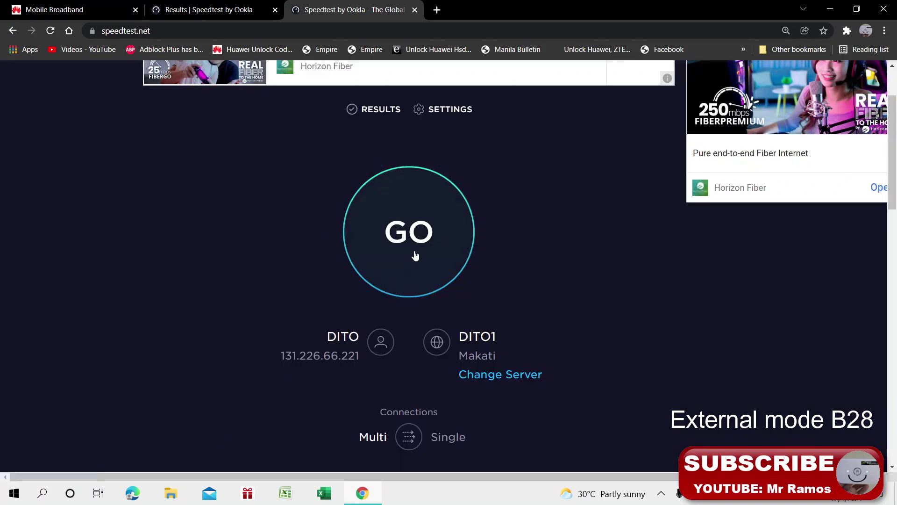
- Run the Band 28 test on DITO1 Makati: 16 ms ping, 3.51 Mbps down, 10.21 Mbps up
left_click(416, 254)
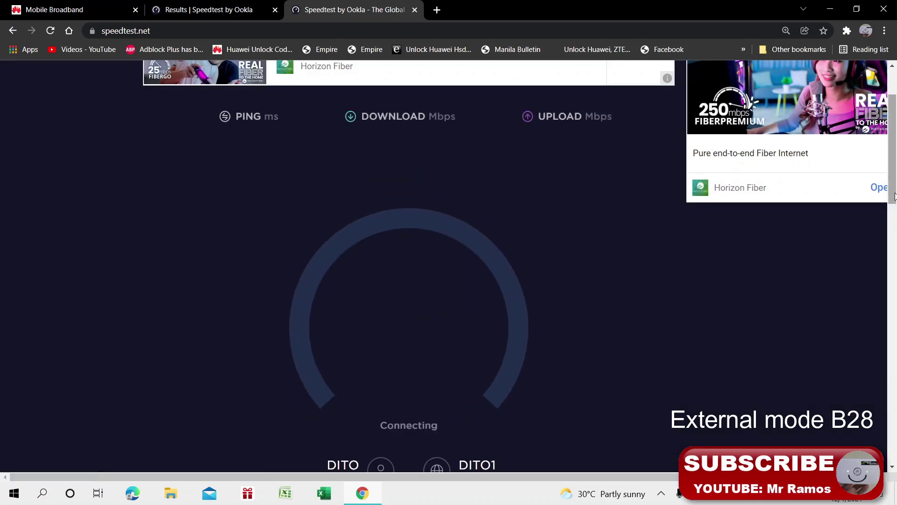
left_click_drag(896, 201, 895, 205)
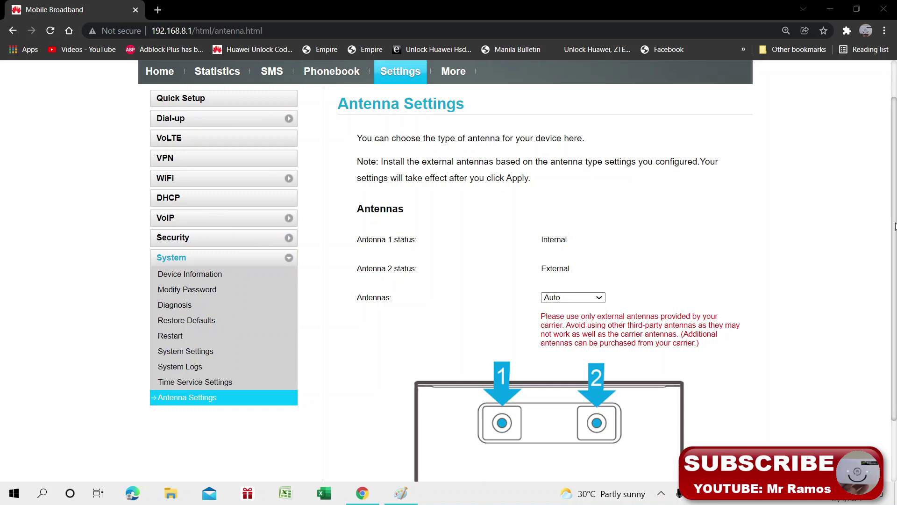
scroll(895, 226, "up", 2)
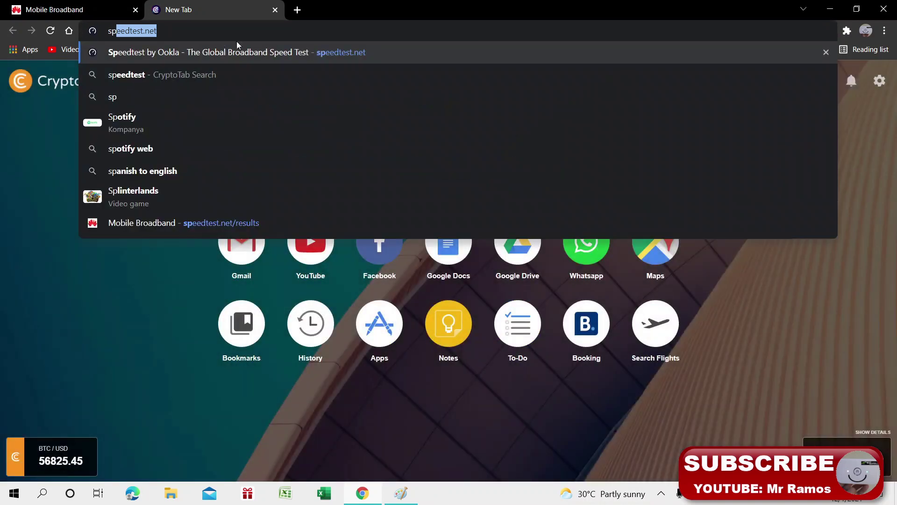
- Start a DITO1 Makati test (28 ms, 13.87 Mbps down), briefly checking earlier results in Paint
left_click(328, 54)
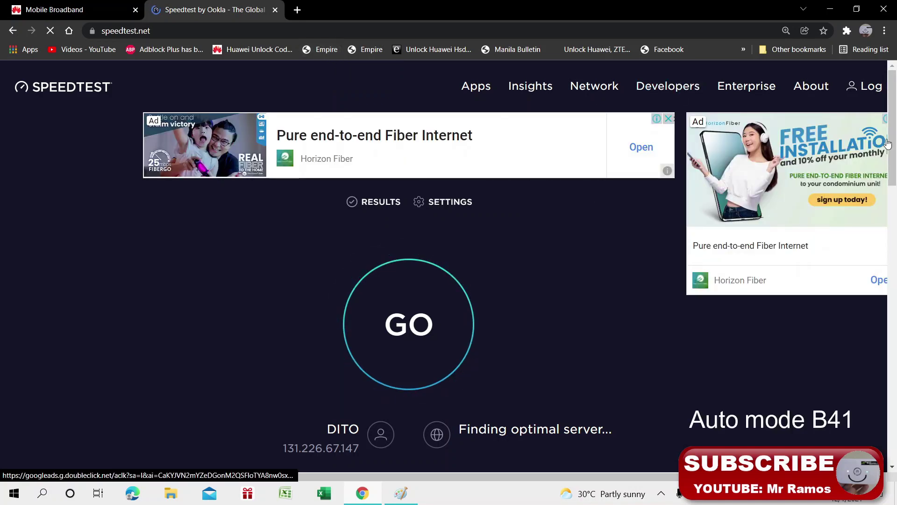
left_click_drag(894, 153, 895, 179)
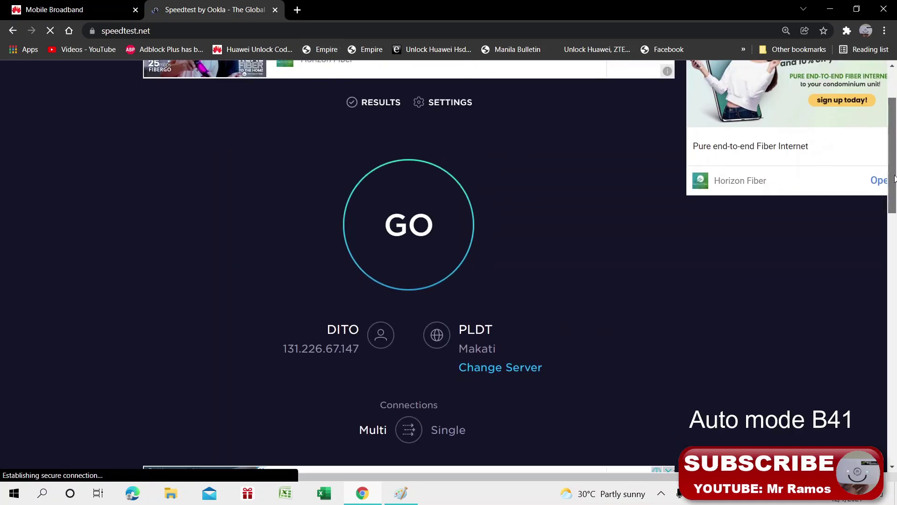
left_click(516, 369)
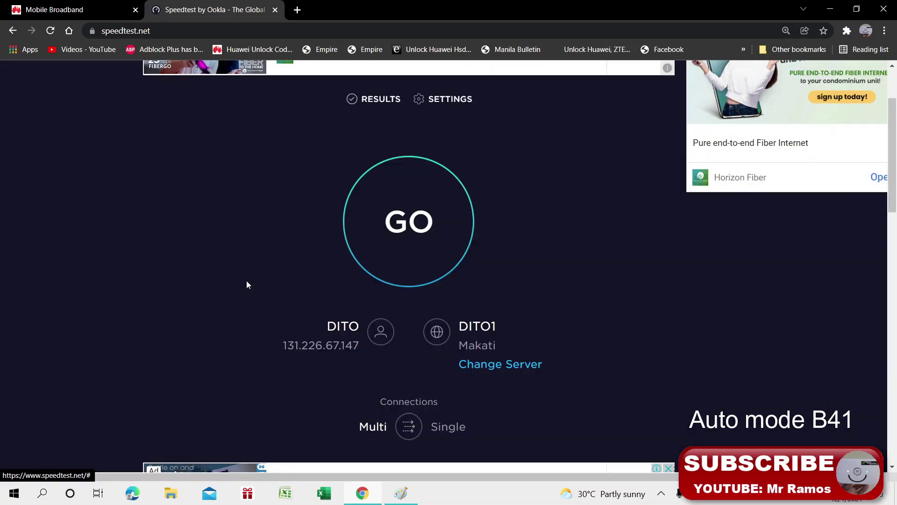
left_click(380, 225)
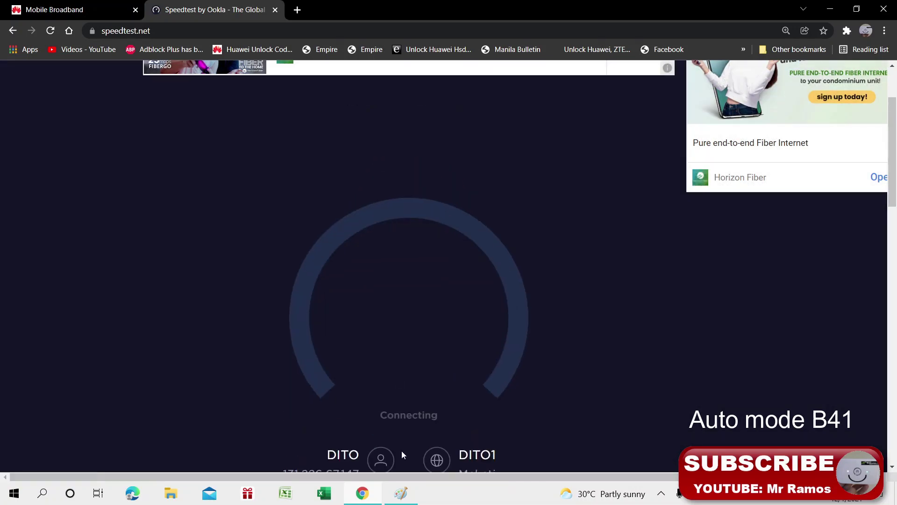
left_click(401, 493)
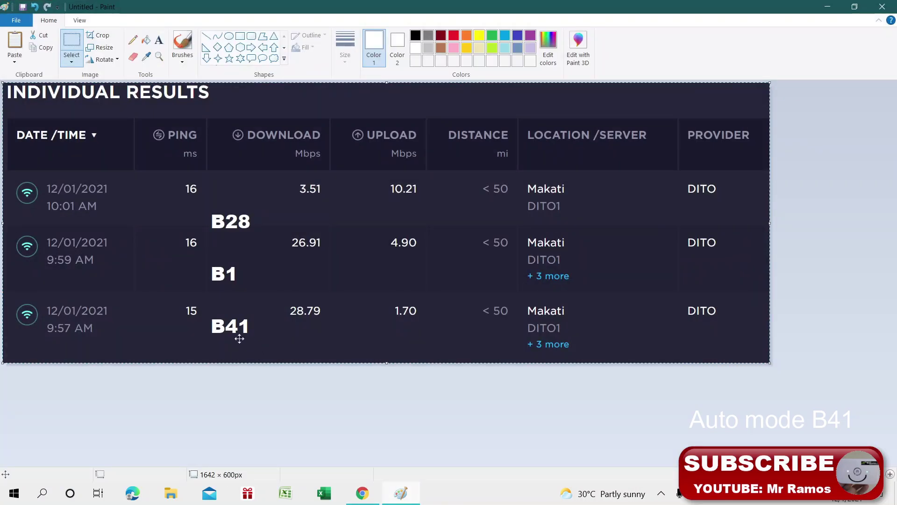
left_click(828, 12)
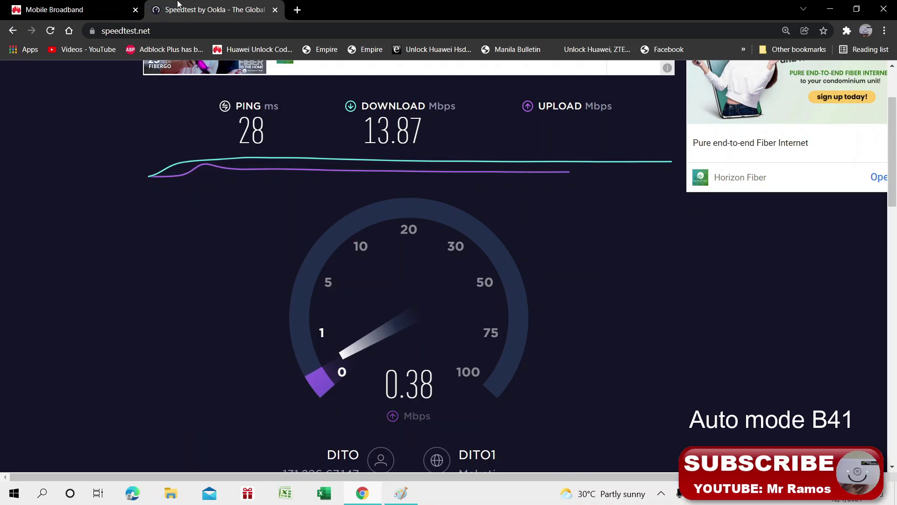
- Check the router home page on Band 1 (RSRP -106 dBm) and compare the 0.38 Mbps upload in Paint
left_click(86, 9)
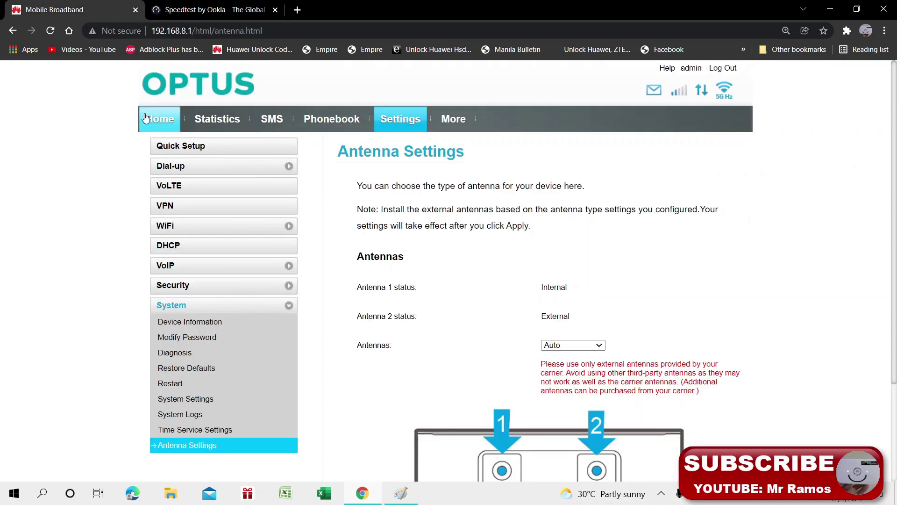
left_click(160, 119)
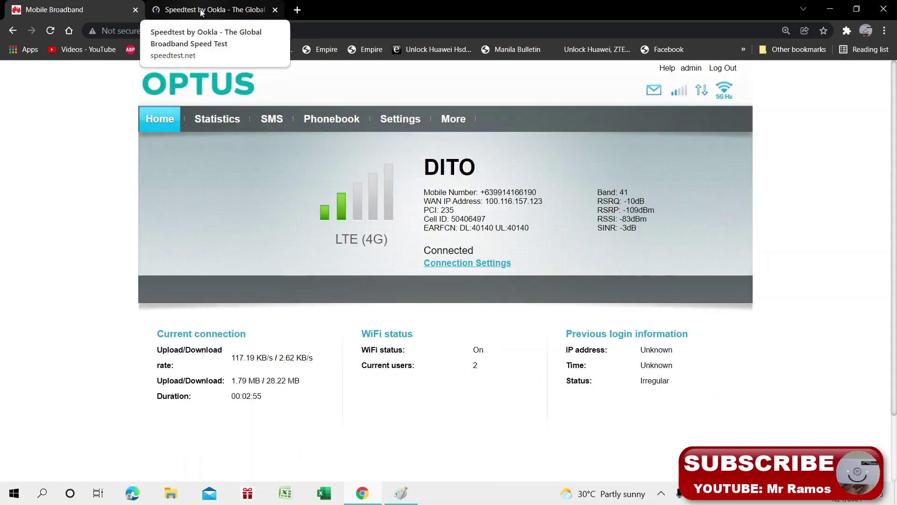
left_click(223, 10)
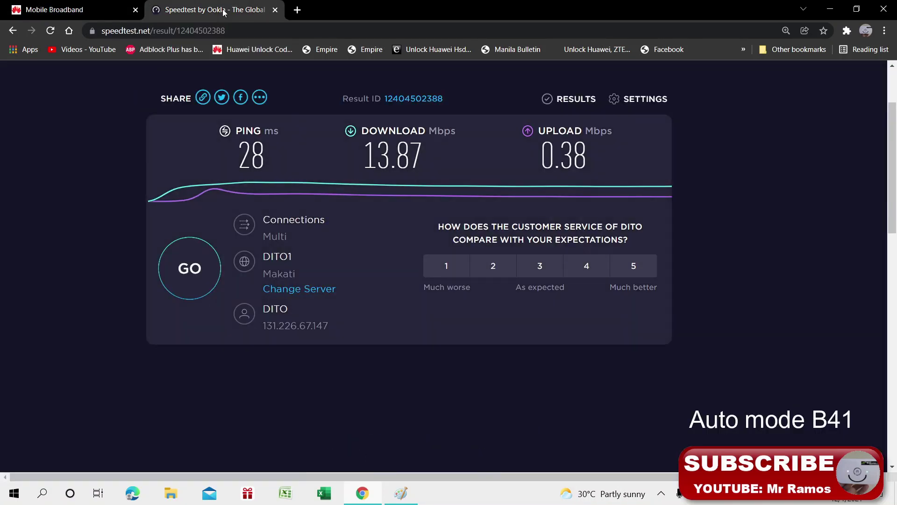
left_click(401, 494)
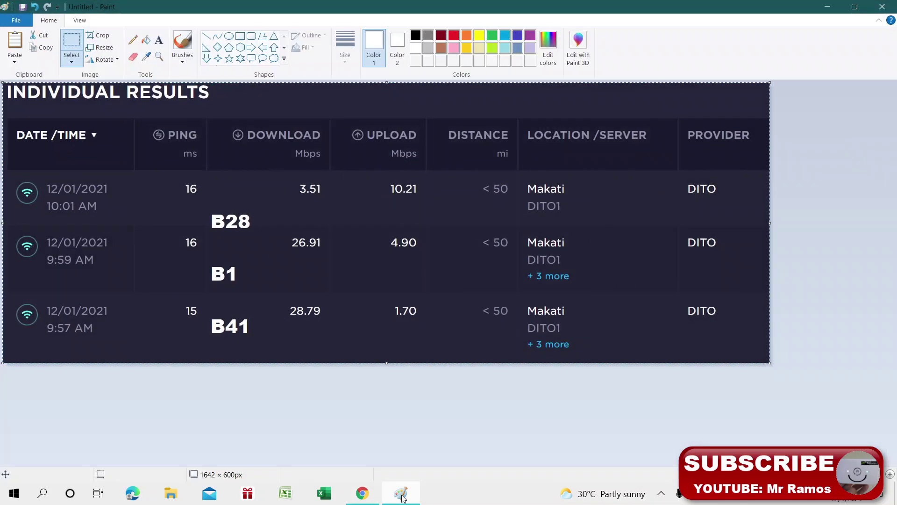
left_click(401, 494)
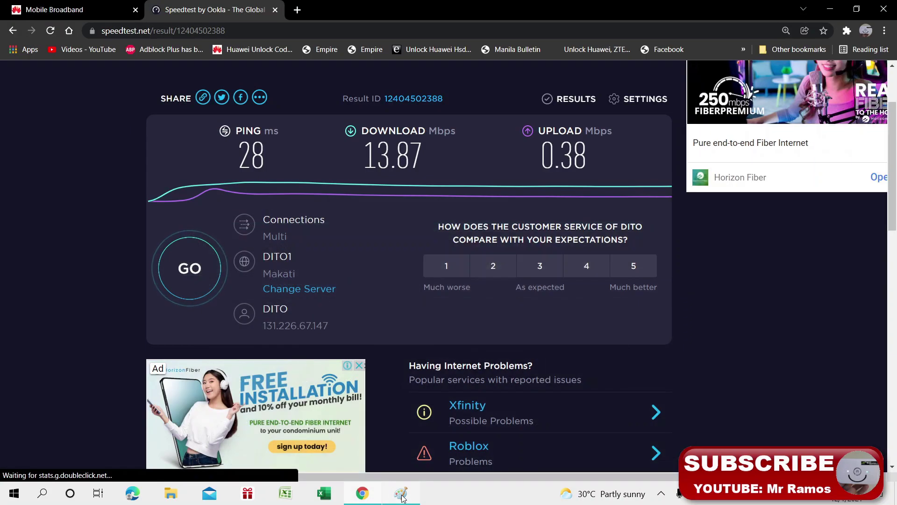
left_click(402, 495)
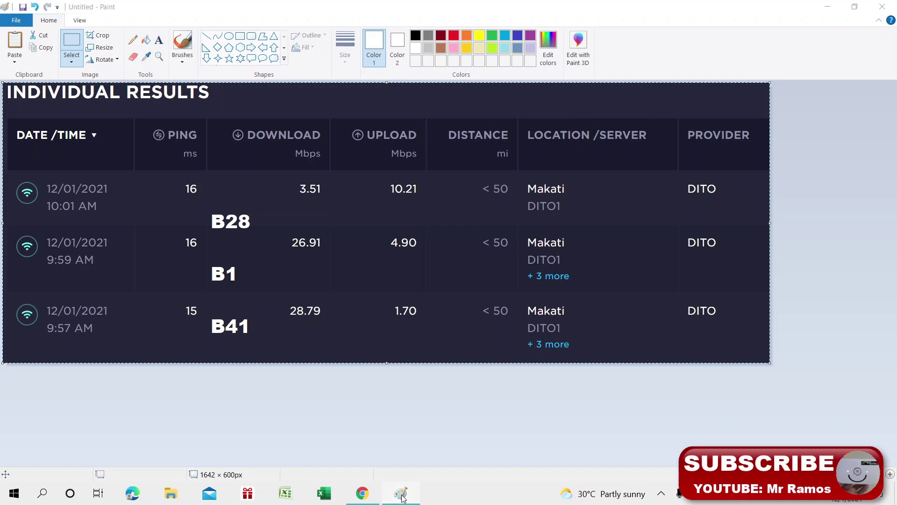
left_click(401, 495)
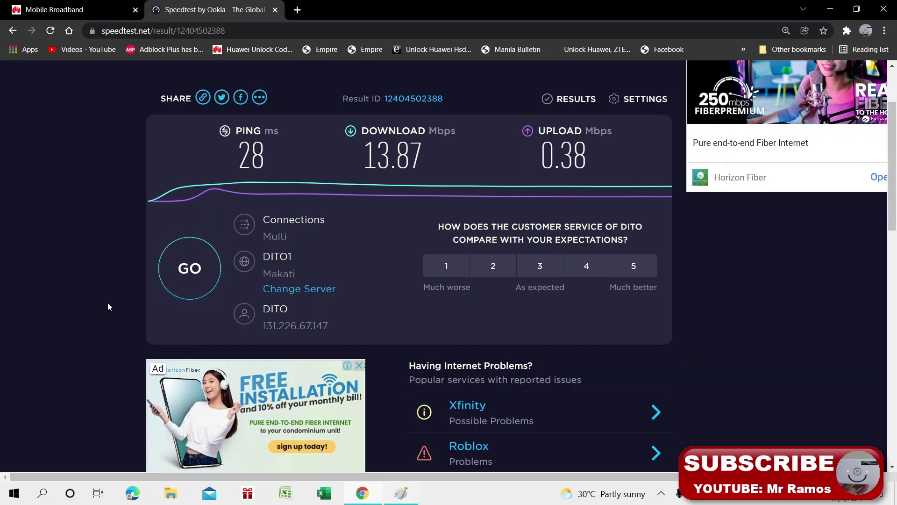
left_click(93, 12)
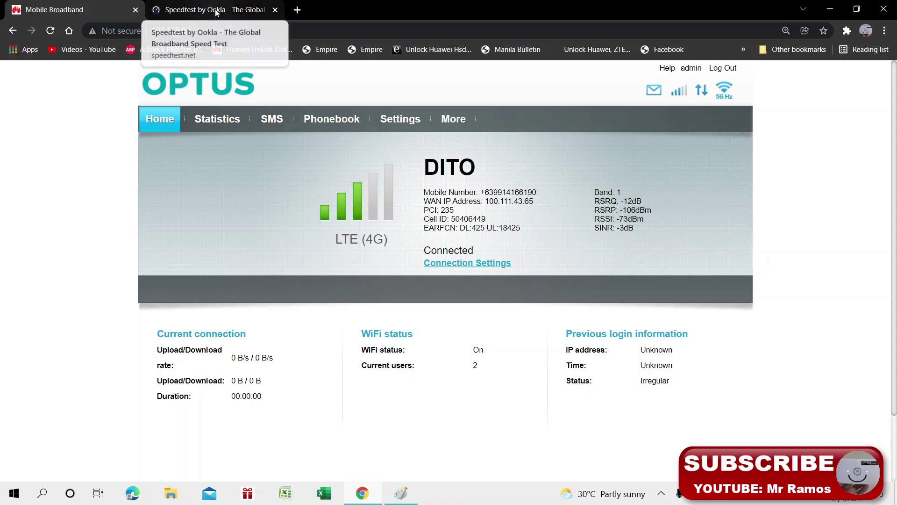
- Run a Band 1 speed test (22 ms, 16.94 Mbps down) while glancing at earlier results in Paint
left_click(216, 12)
left_click(187, 277)
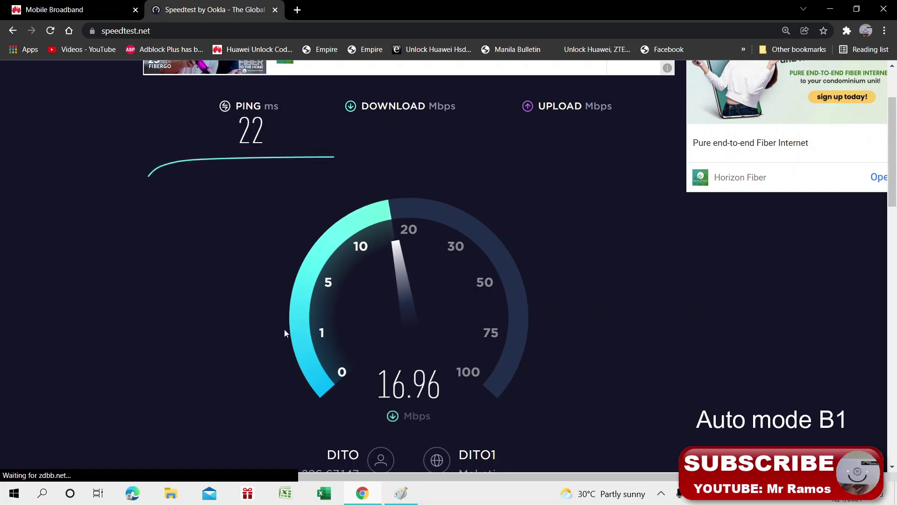
left_click(404, 493)
left_click(404, 493)
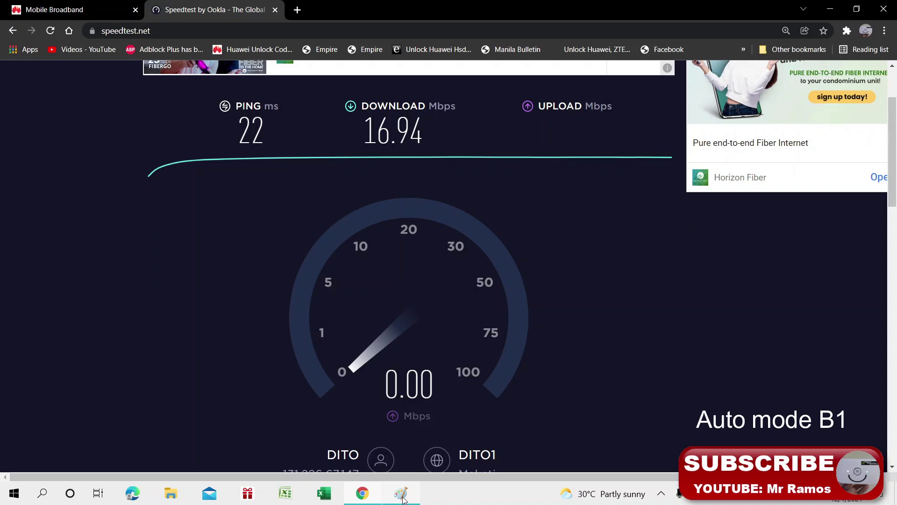
left_click(402, 495)
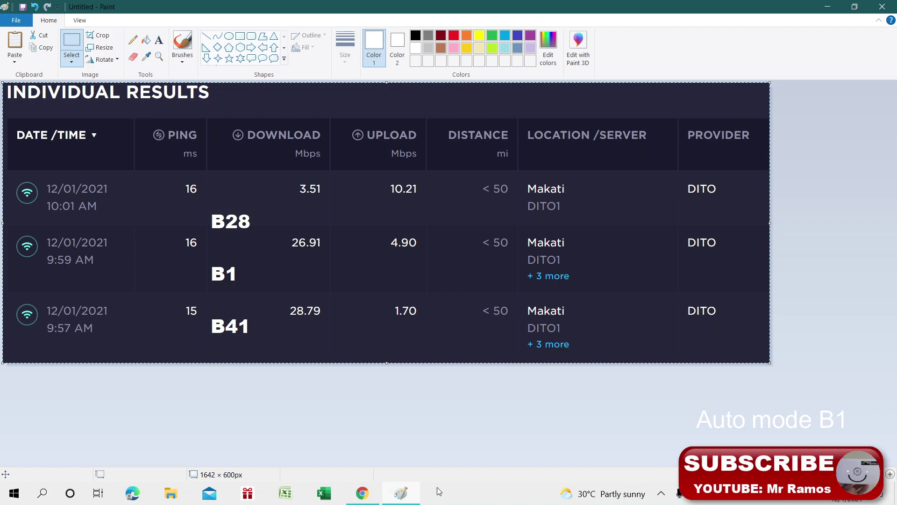
left_click(403, 496)
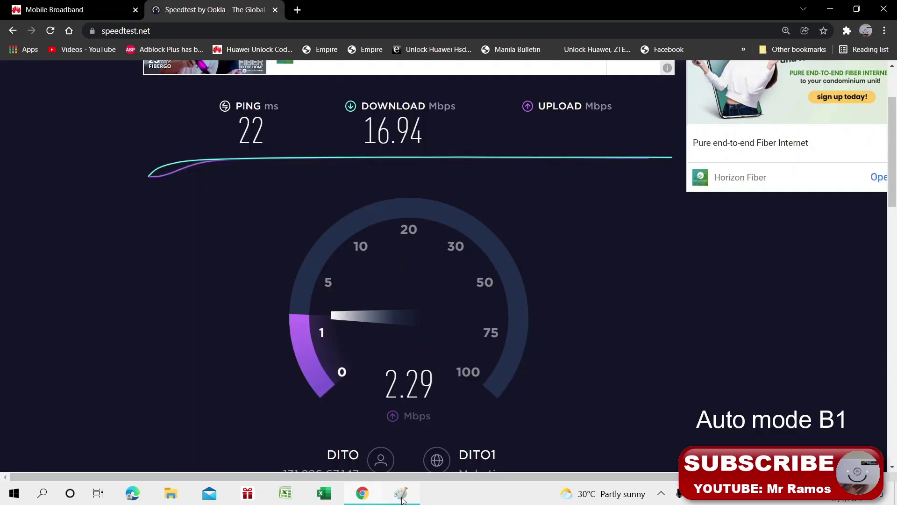
- Compare the finished band 1 result (22 ms, 16.94/2.28 Mbps) with the earlier results in Paint
left_click(403, 495)
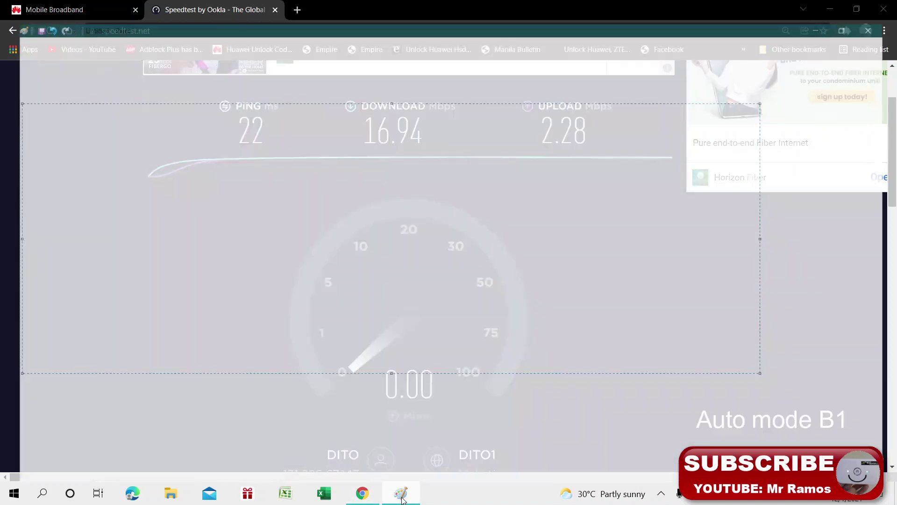
left_click(403, 495)
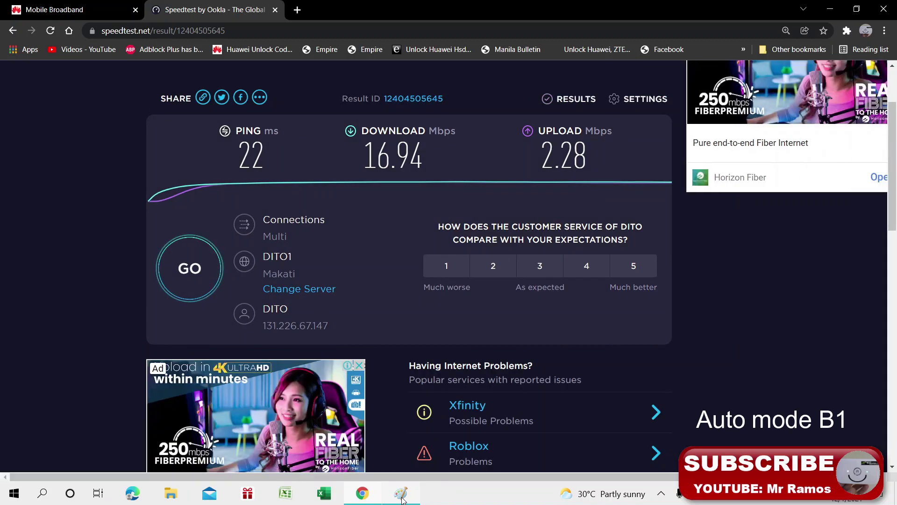
left_click(402, 494)
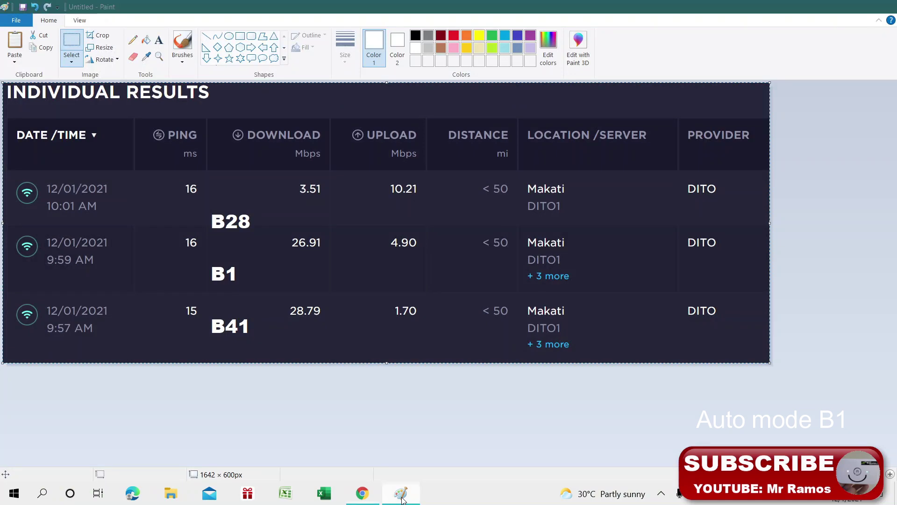
left_click(403, 498)
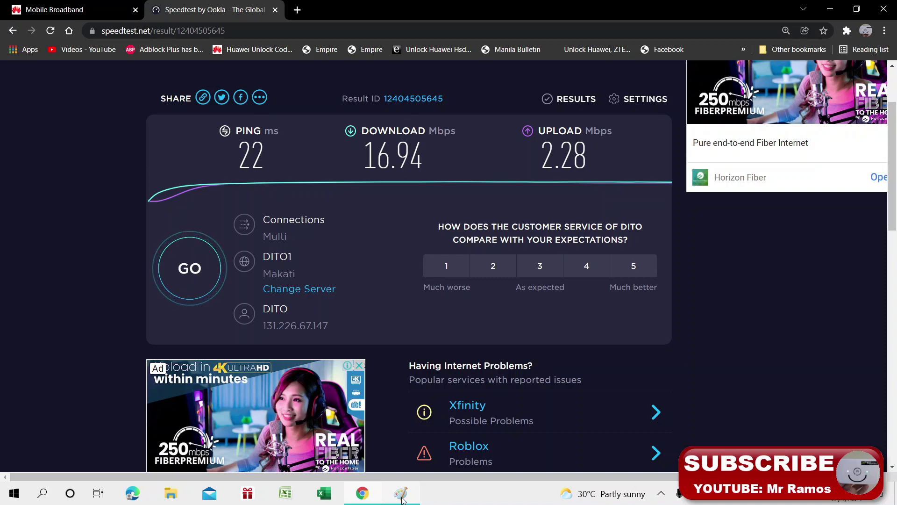
- Confirm the router is on Band 28, then start a new speed test
left_click(112, 11)
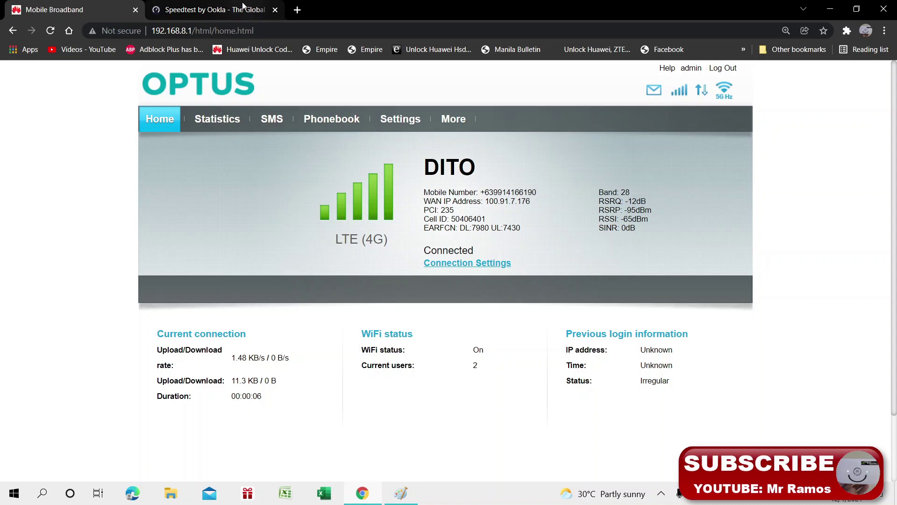
left_click(225, 10)
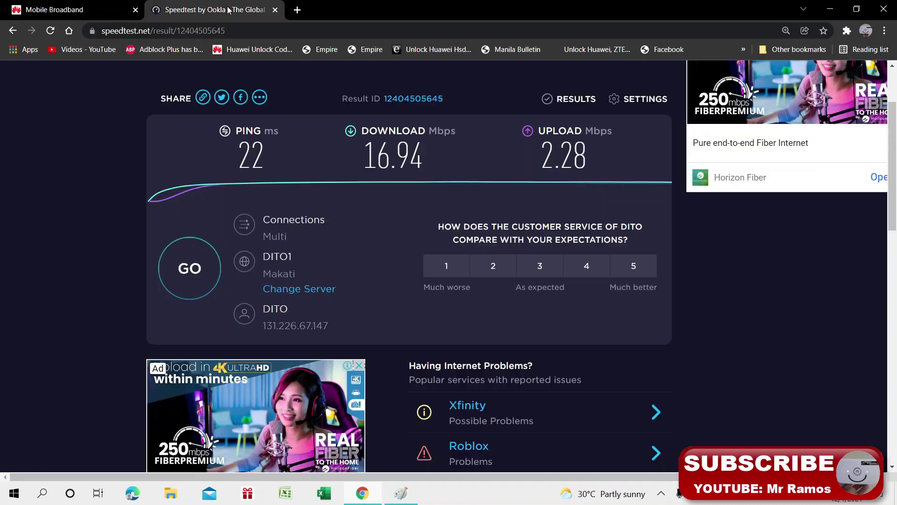
left_click(198, 277)
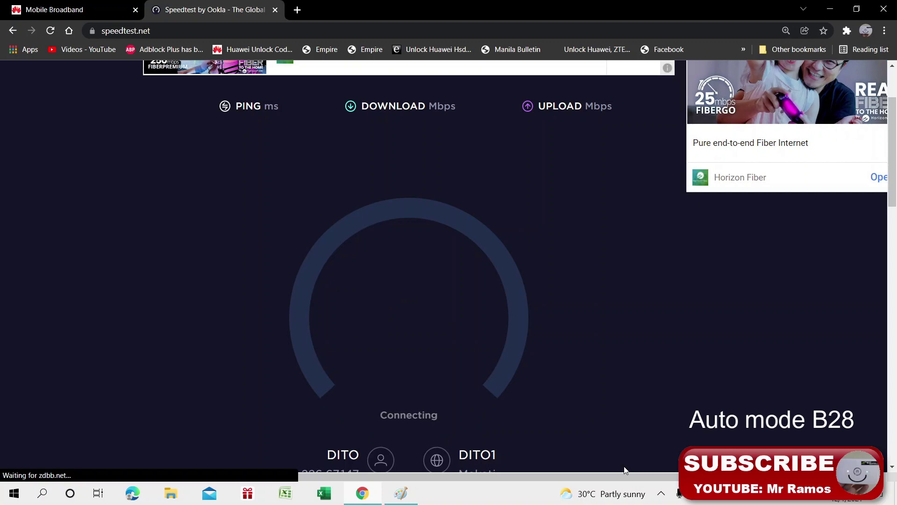
mouse_move(400, 494)
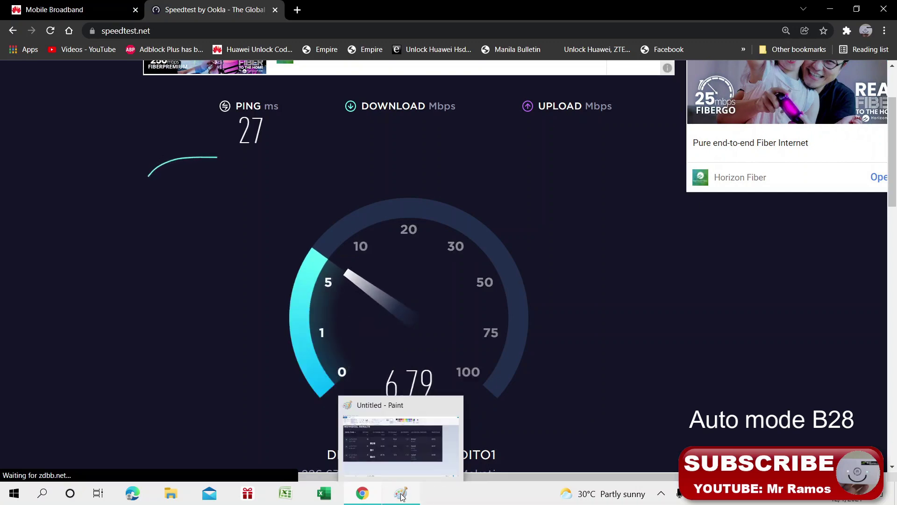
- Compare the band 28 run (27 ms, 7.06 down, 8.29 up) against the earlier results in Paint
left_click(401, 497)
left_click(401, 497)
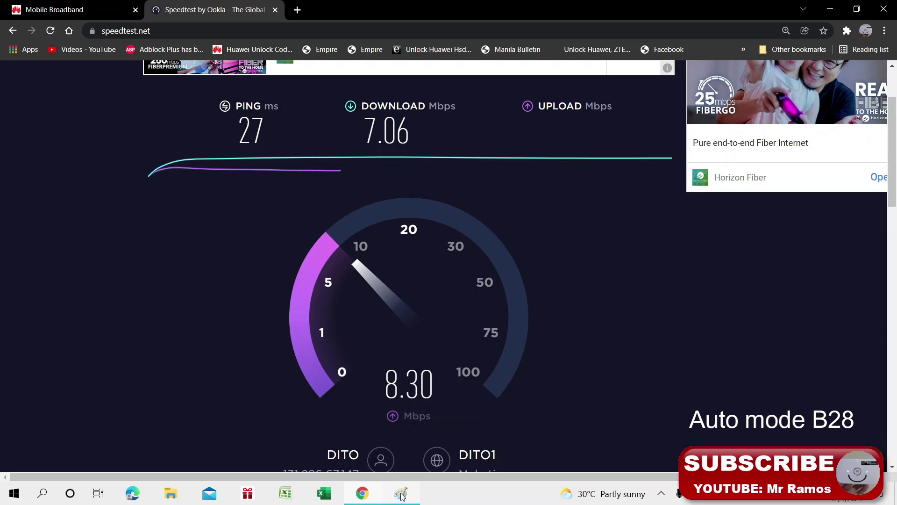
left_click(401, 496)
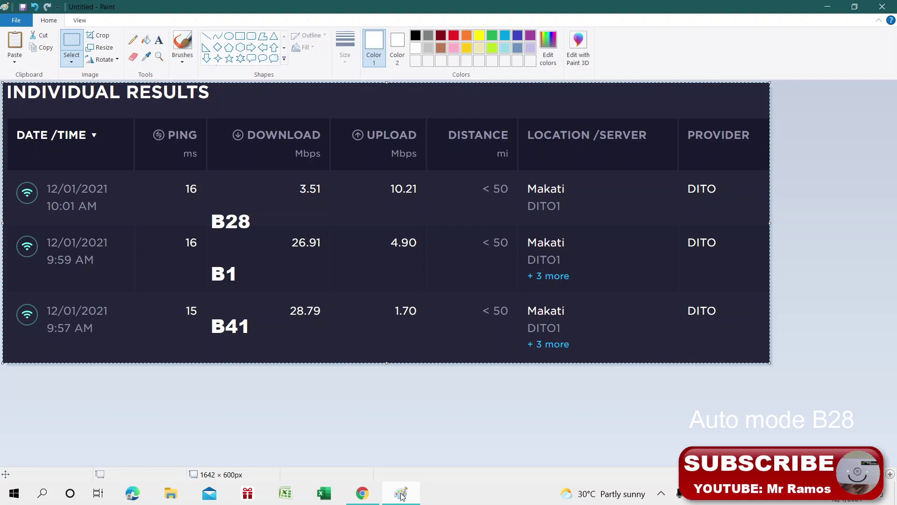
left_click(401, 495)
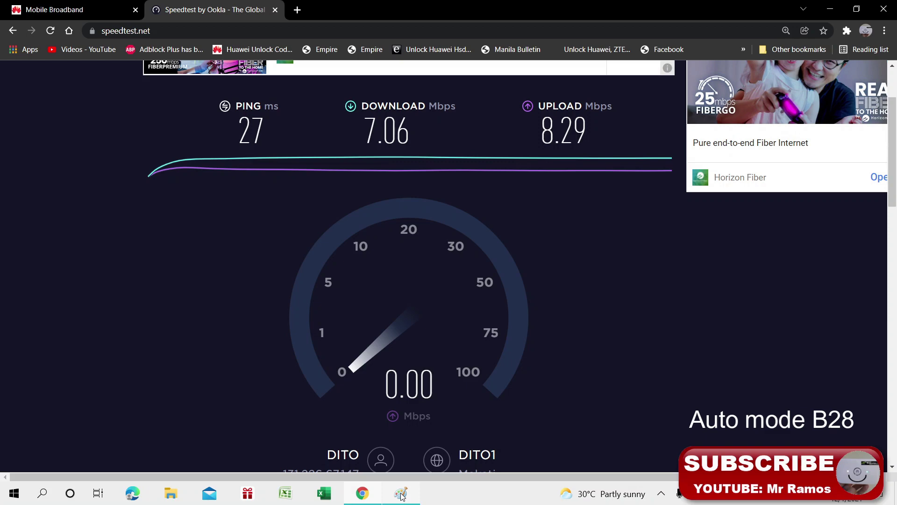
left_click(401, 496)
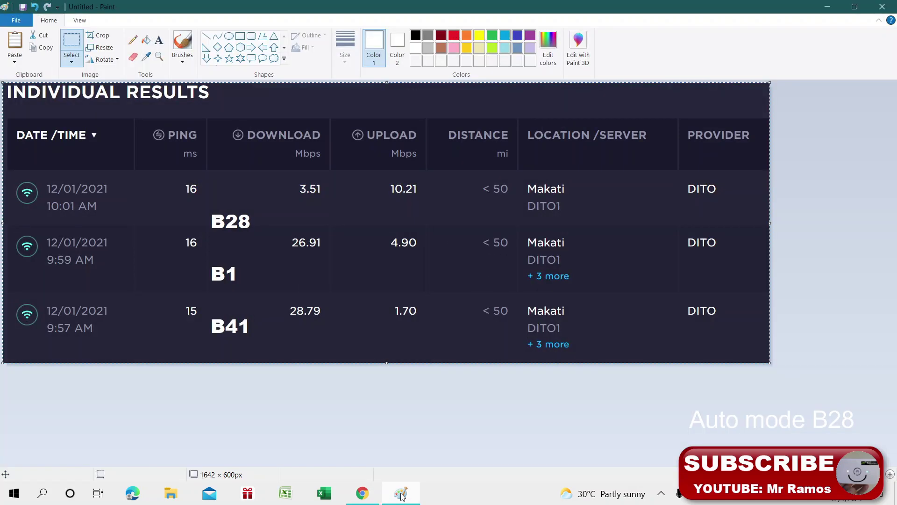
left_click(401, 496)
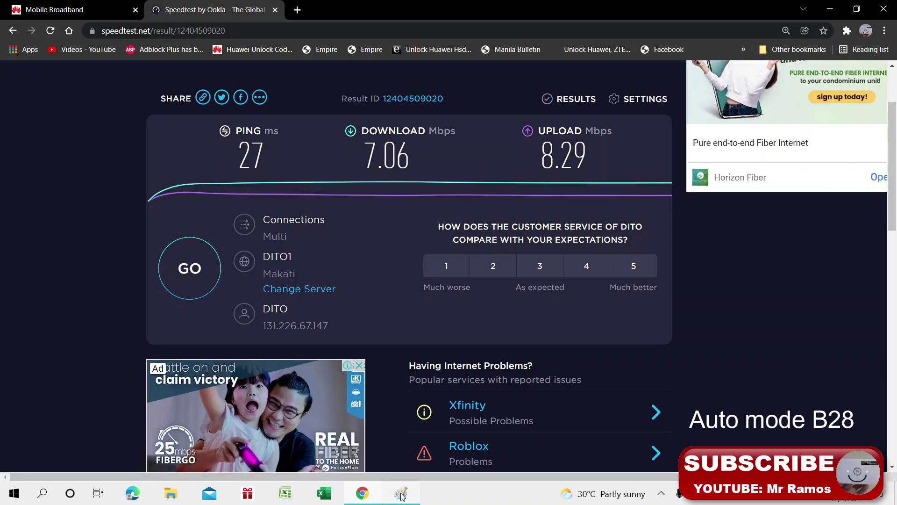
left_click(109, 12)
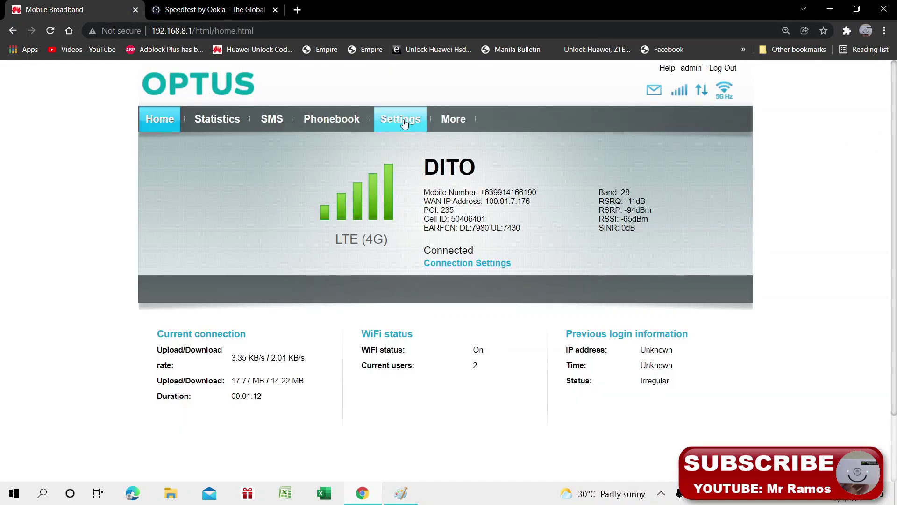
- Set the antenna mode to Internal under System > Antenna Settings and apply it
left_click(400, 119)
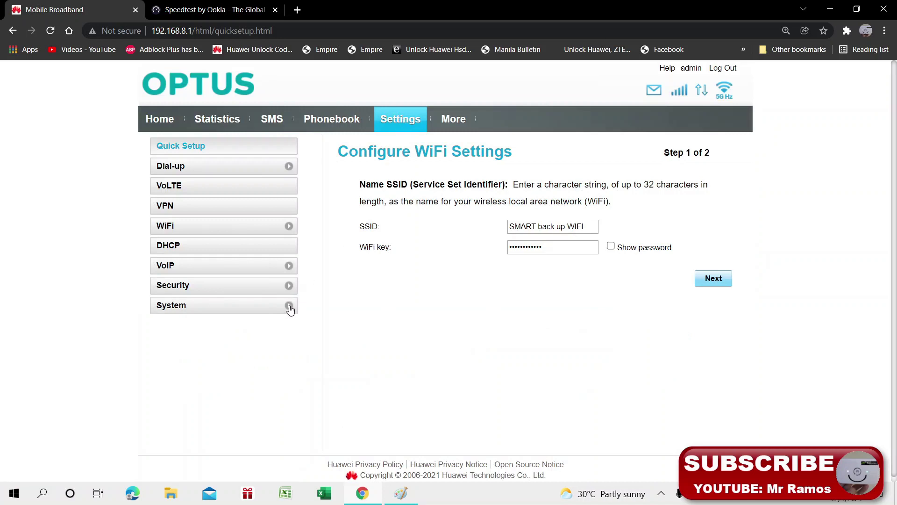
left_click(289, 306)
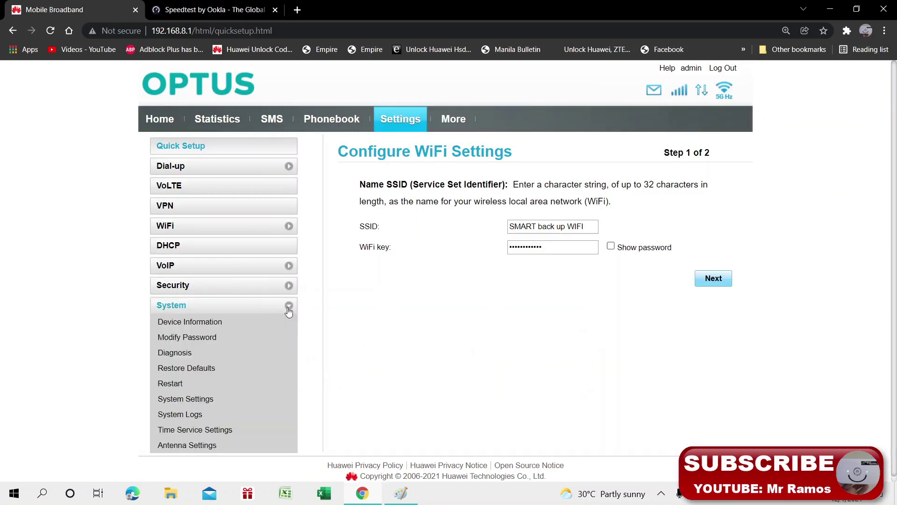
left_click(234, 446)
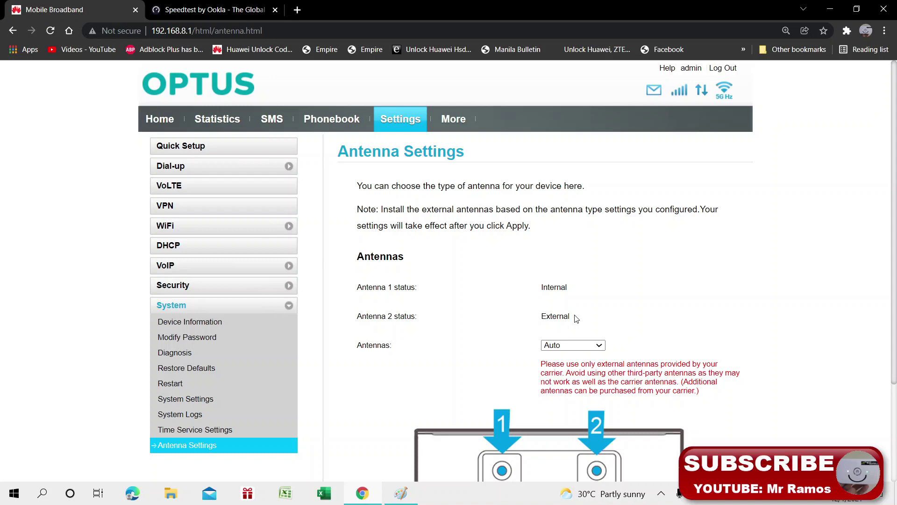
left_click(581, 346)
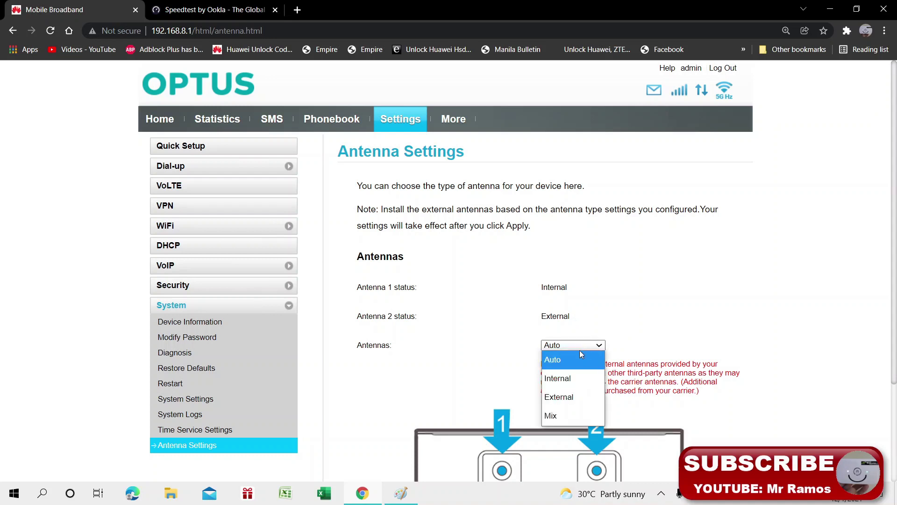
left_click(569, 379)
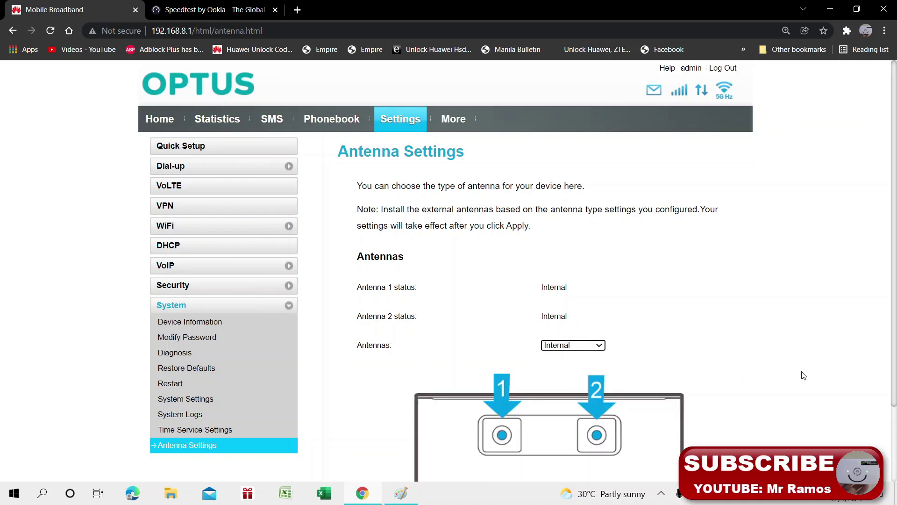
scroll(896, 432, "down", 2)
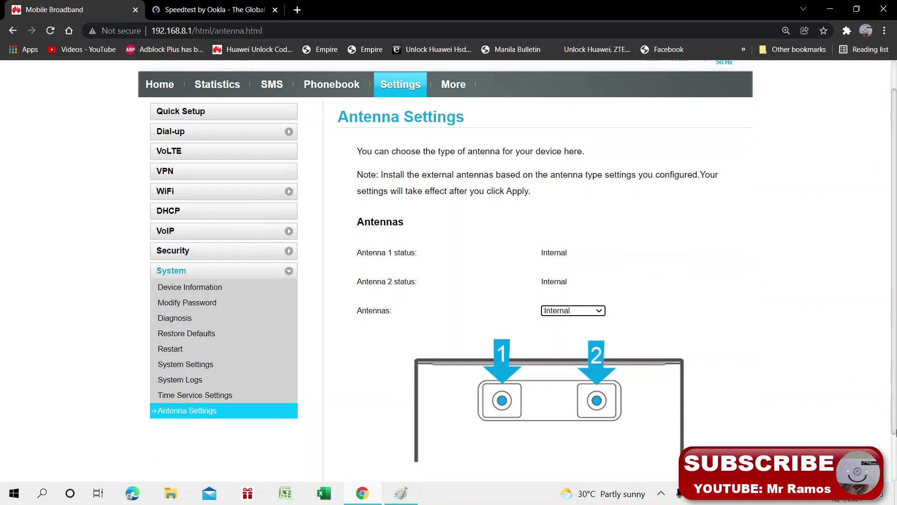
scroll(895, 432, "down", 2)
left_click(712, 443)
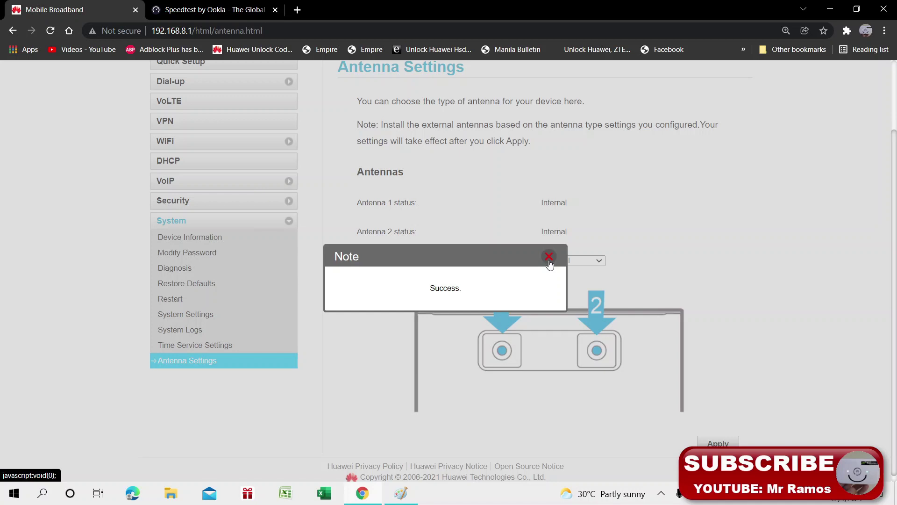
left_click(549, 261)
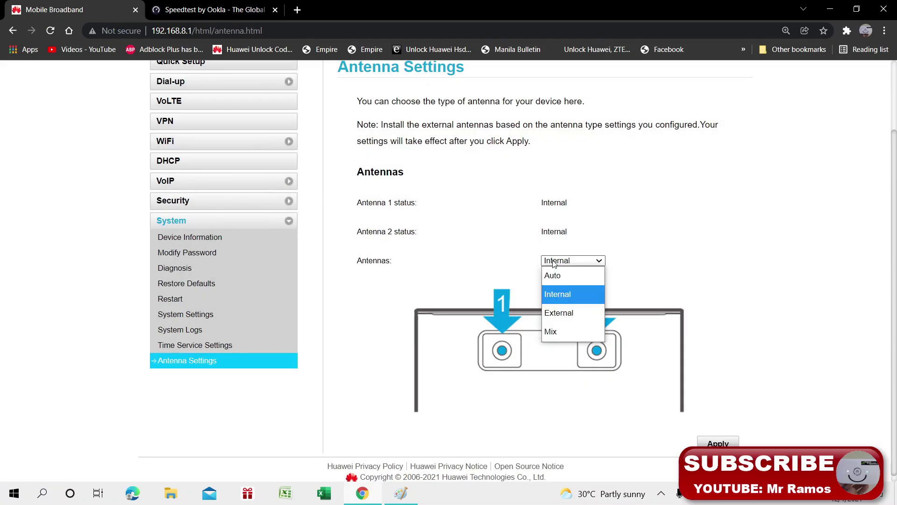
left_click(748, 203)
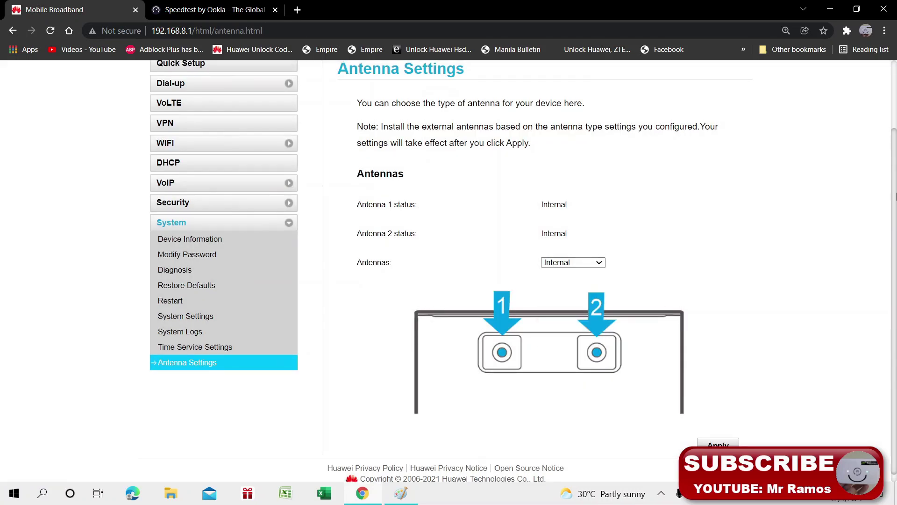
left_click_drag(896, 199, 893, 80)
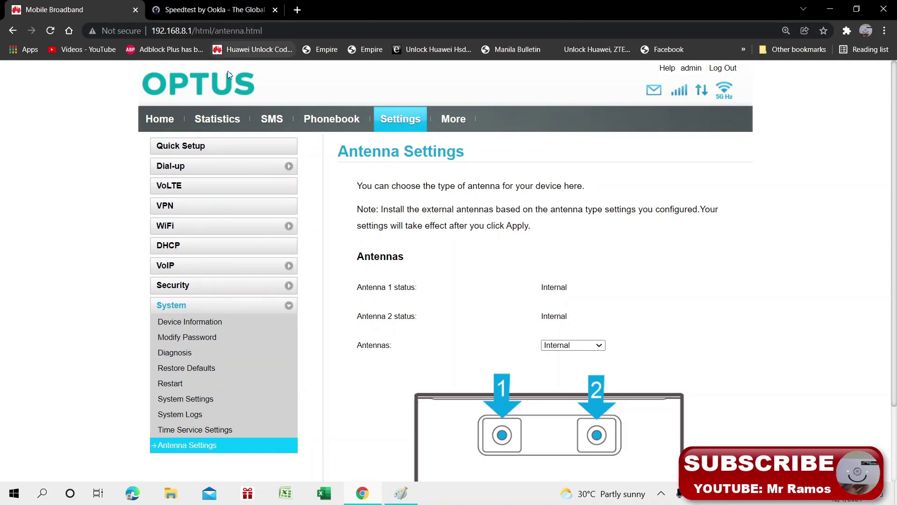
- Run the band 41 internal-antenna speed test: 66 ms ping, 16.65 Mbps down, 0.69 Mbps up
left_click(160, 124)
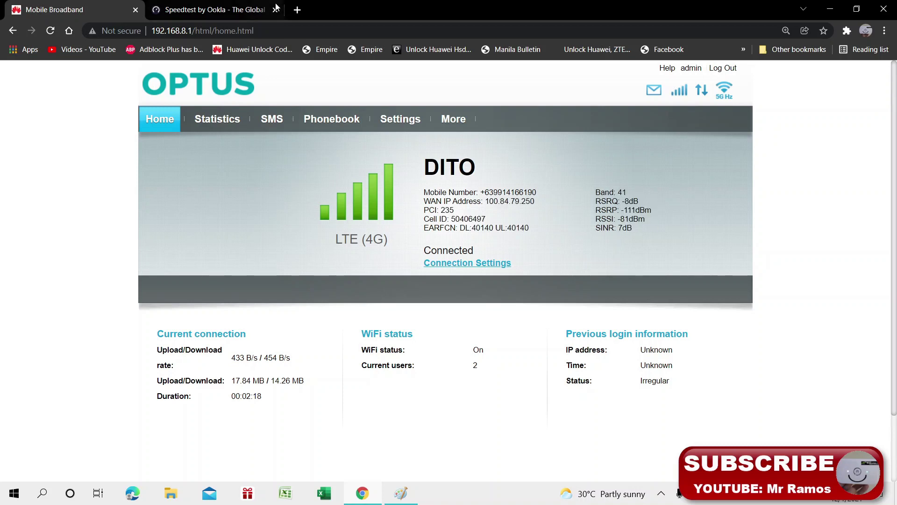
left_click(216, 9)
left_click(188, 273)
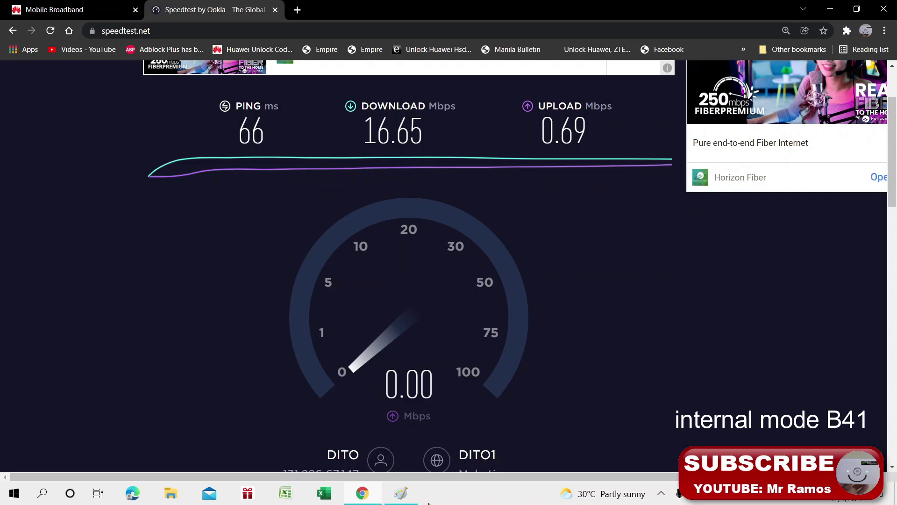
left_click(114, 13)
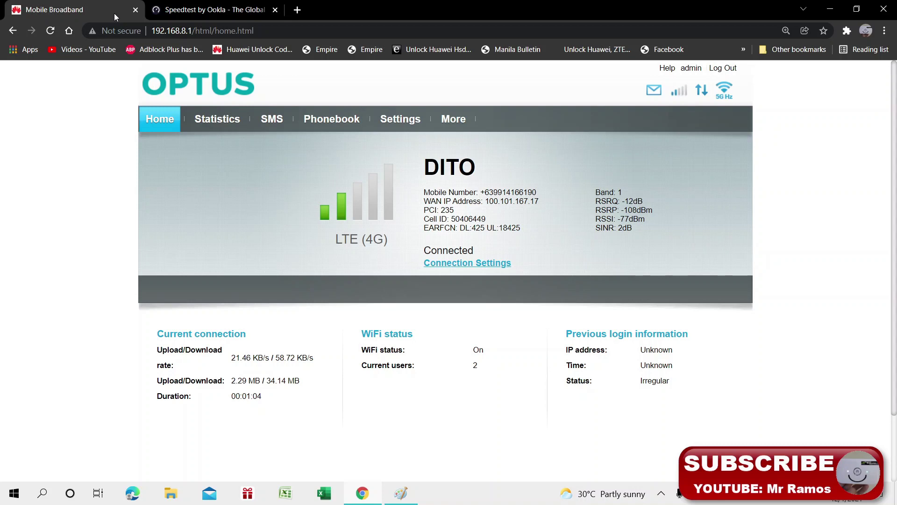
- Run the band 1 internal-antenna test (22 ms, 17.25/1.29 Mbps) and compare it with the earlier screenshot
left_click(218, 9)
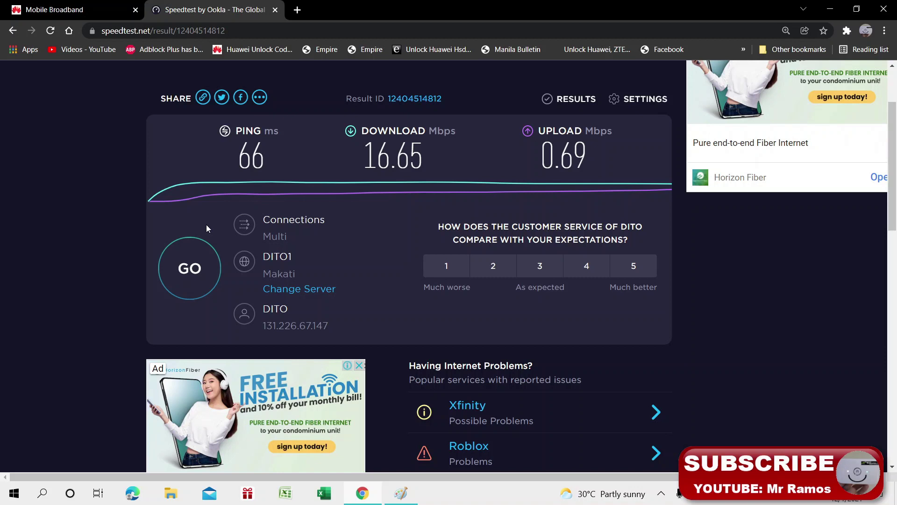
left_click(190, 273)
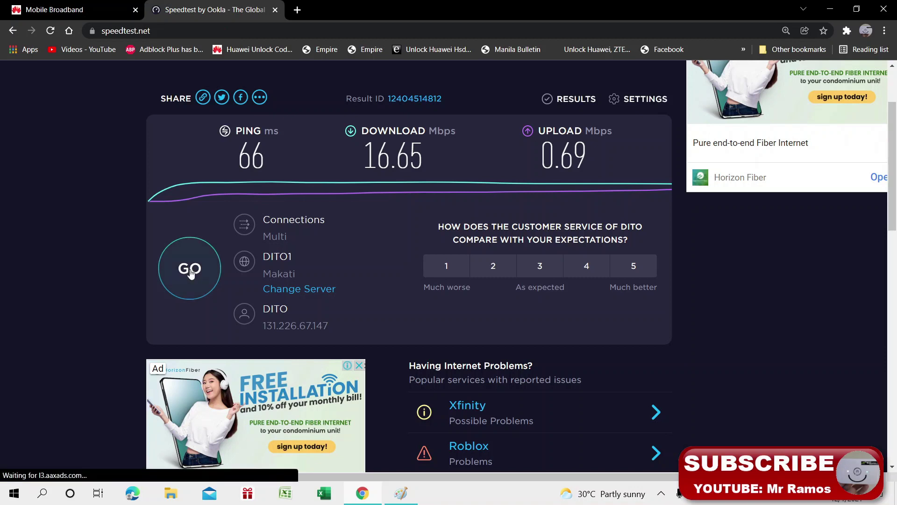
left_click(191, 270)
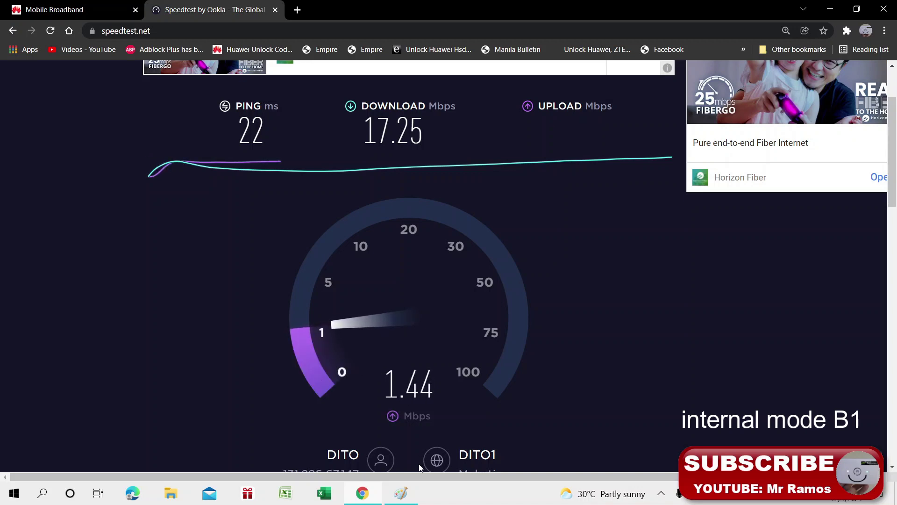
left_click(406, 495)
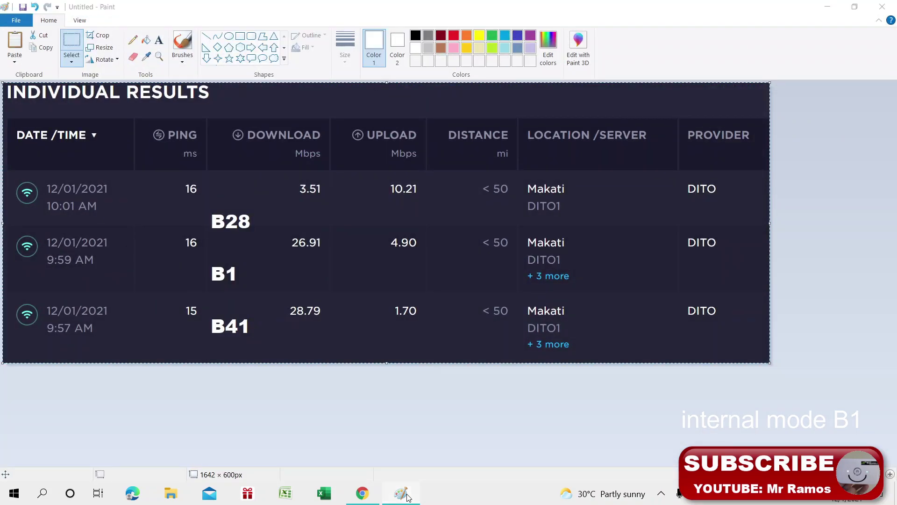
left_click(405, 495)
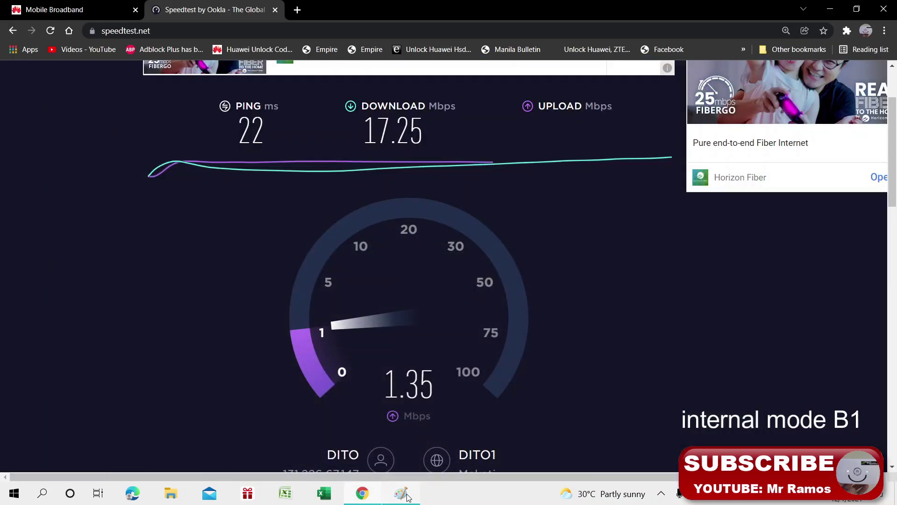
left_click(405, 495)
left_click(406, 496)
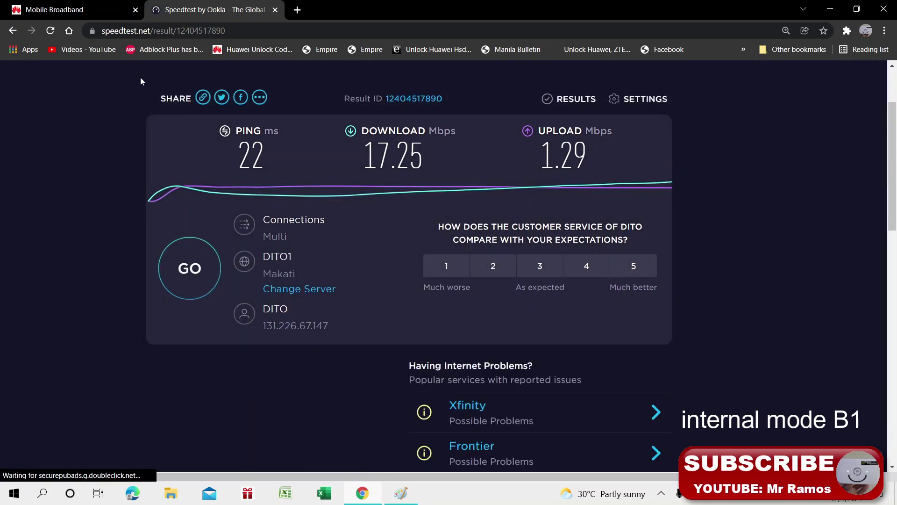
- Check the router home page: Band 28, RSRP -91 dBm, SINR 2 dB
left_click(113, 11)
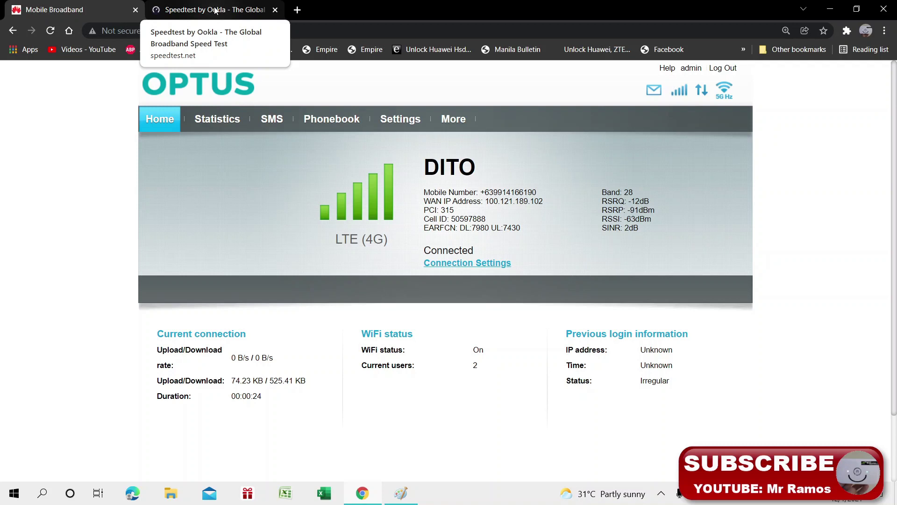
- Run the band 28 internal-antenna test (23 ms, 10.96/3.15 Mbps) and compare it with the earlier results in Paint
left_click(215, 10)
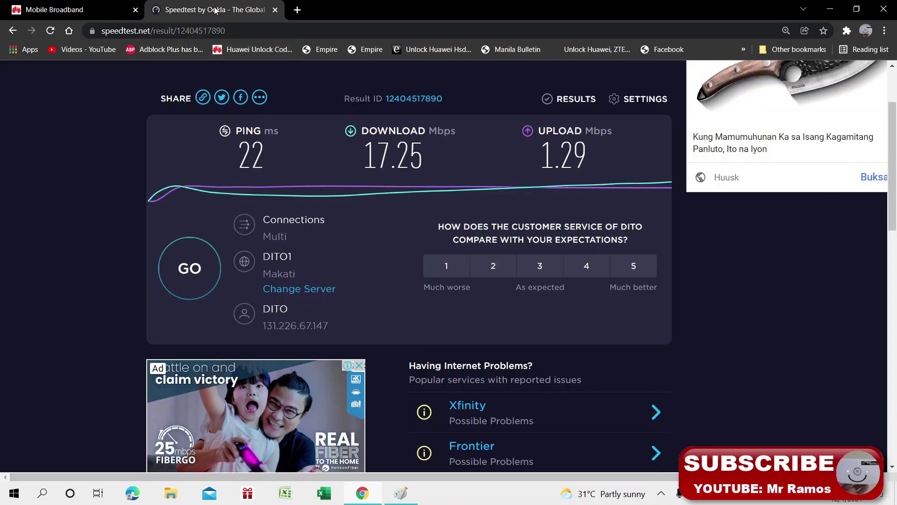
left_click(173, 286)
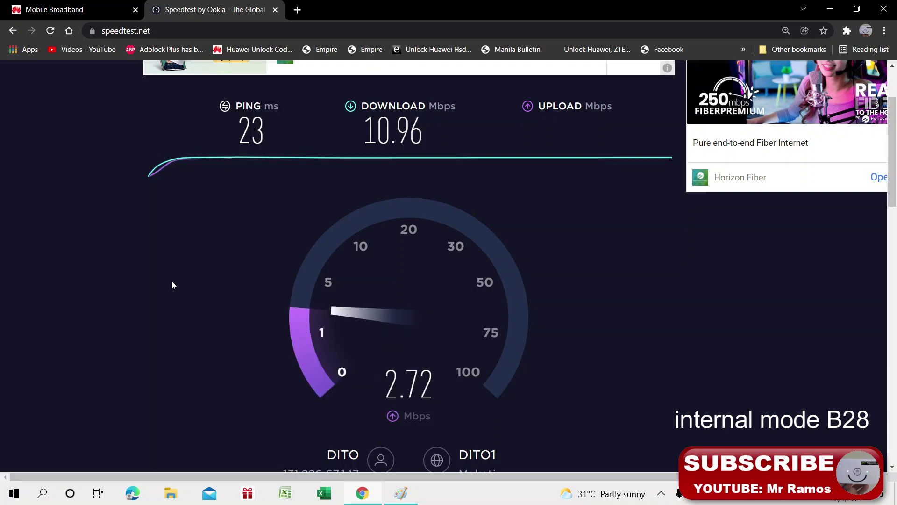
left_click(400, 493)
left_click(400, 493)
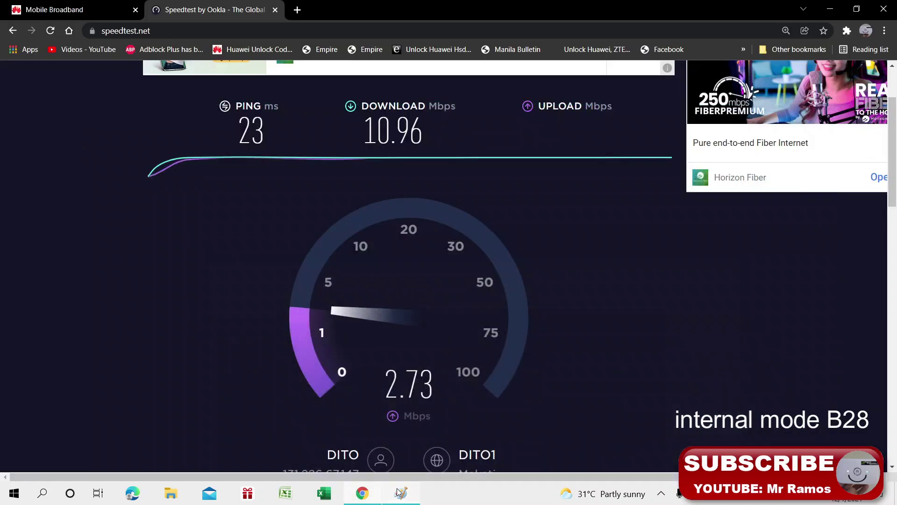
left_click(401, 492)
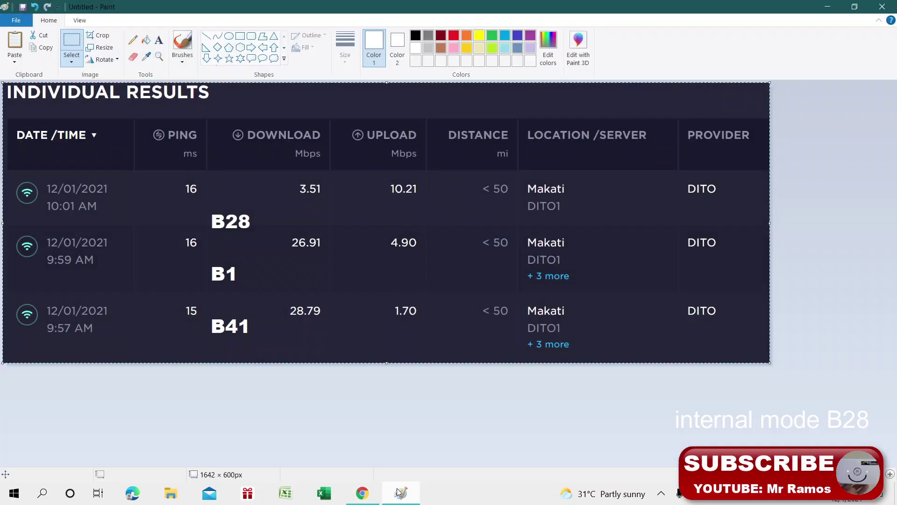
left_click(401, 493)
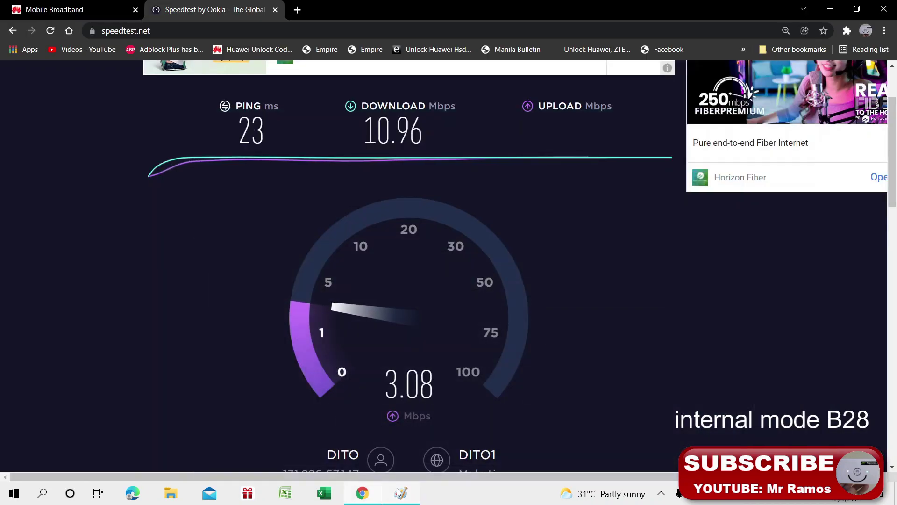
left_click(401, 493)
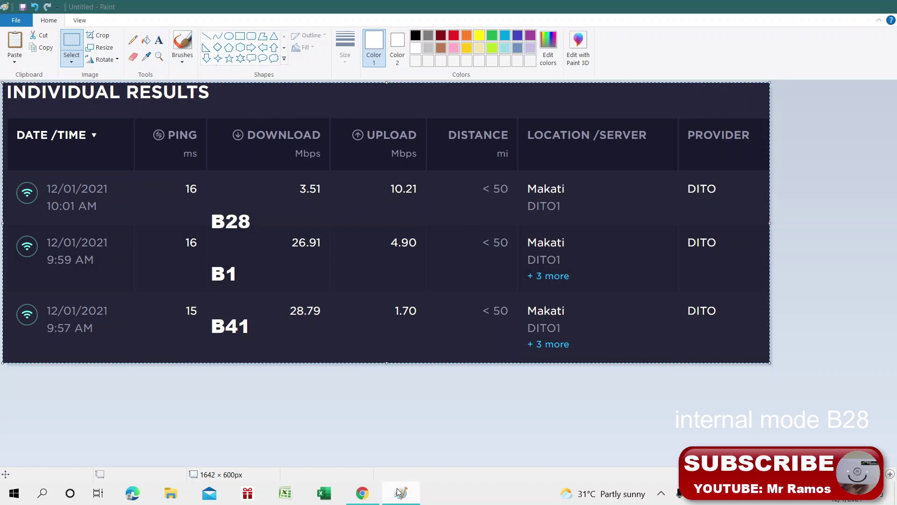
left_click(401, 493)
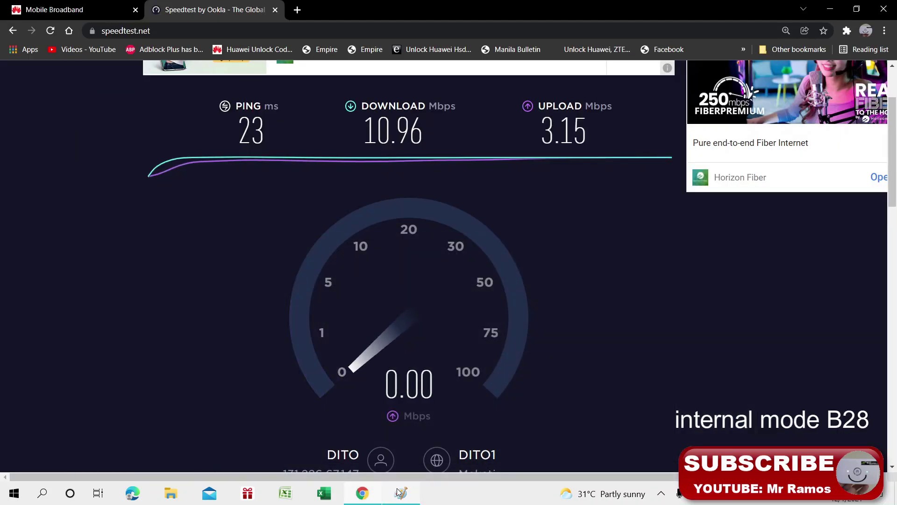